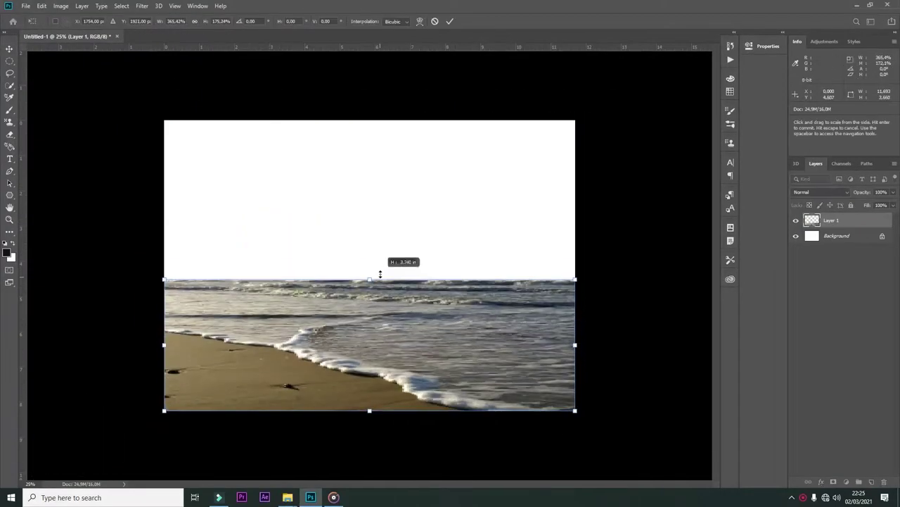
Step: Warp the beach photo so its right edge and bottom-right corner bend outward
{"action": "left_click", "coordinate": [41, 6]}
{"action": "left_click", "coordinate": [190, 324]}
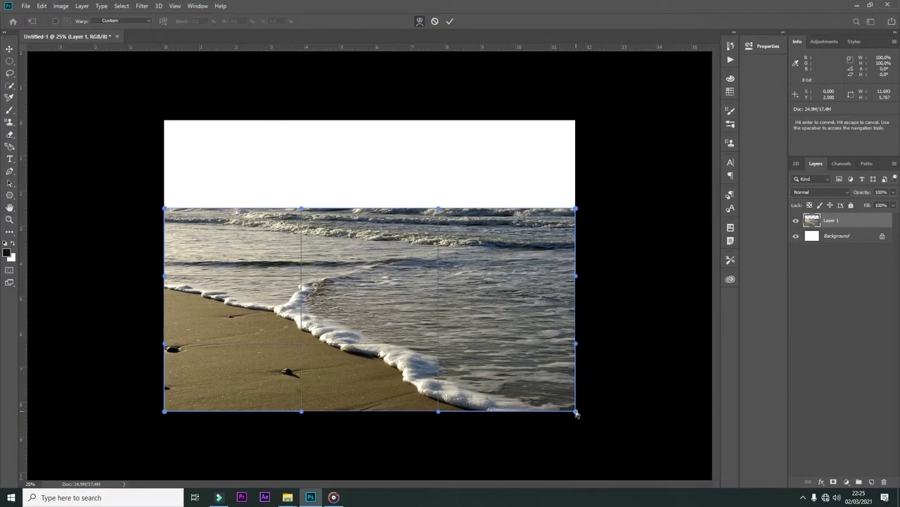
{"action": "left_click_drag", "start_coordinate": [574, 410], "coordinate": [629, 410]}
{"action": "left_click_drag", "start_coordinate": [575, 207], "coordinate": [595, 204]}
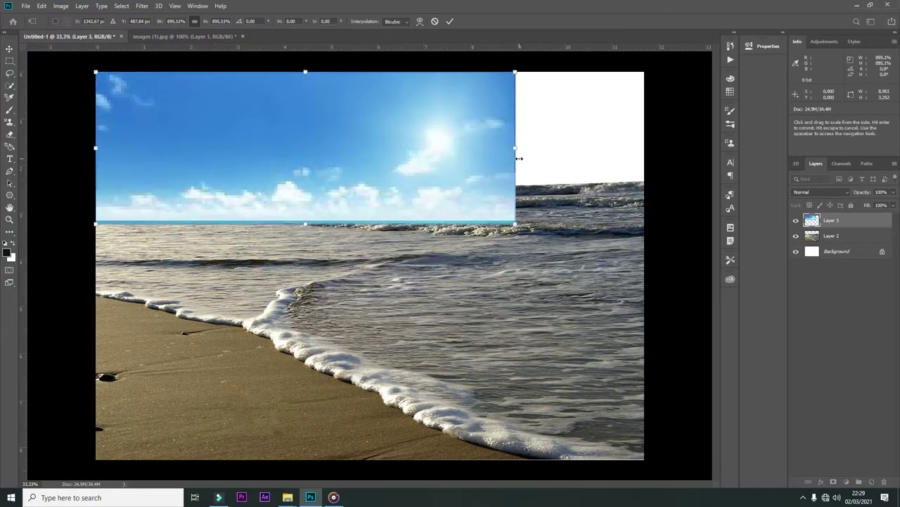
Step: Stretch the sky to the right edge and gradient-mask it into the sea at the horizon
{"action": "left_click_drag", "start_coordinate": [520, 159], "coordinate": [644, 158]}
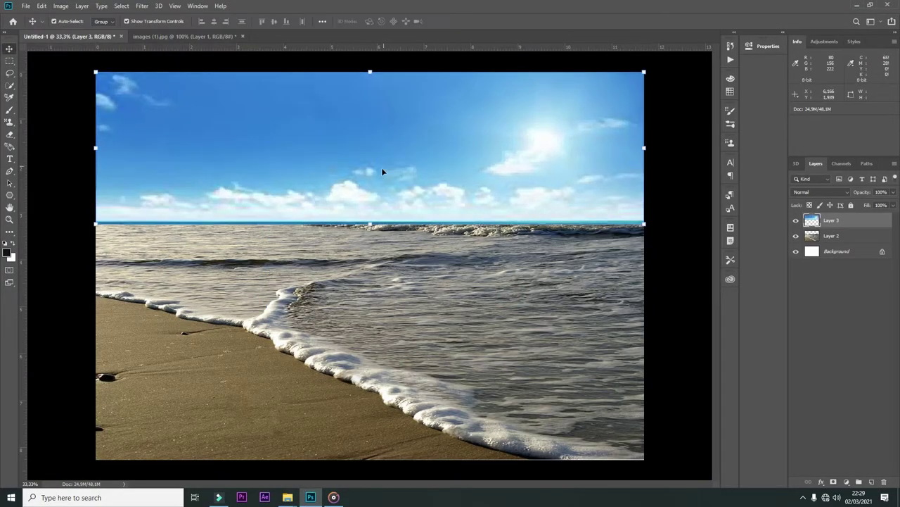
{"action": "key", "text": "Return"}
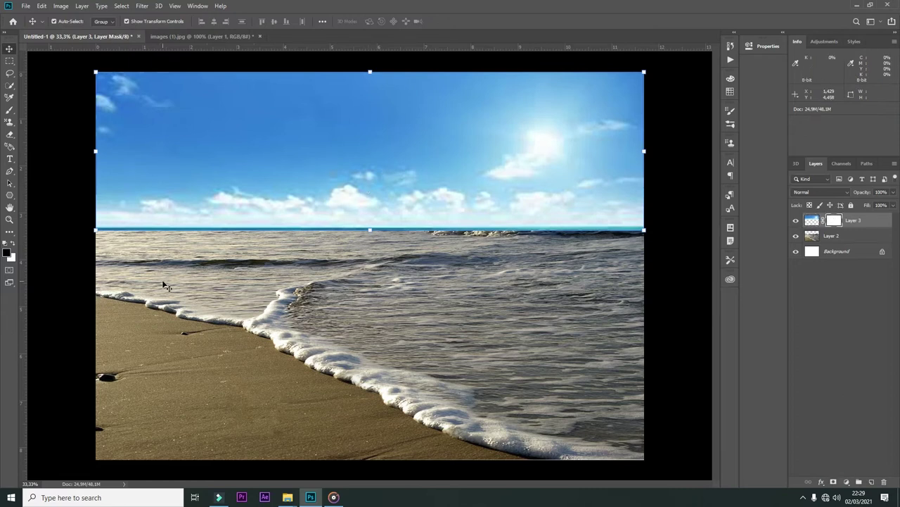
{"action": "left_click", "coordinate": [9, 231]}
{"action": "left_click_drag", "start_coordinate": [345, 235], "coordinate": [119, 217]}
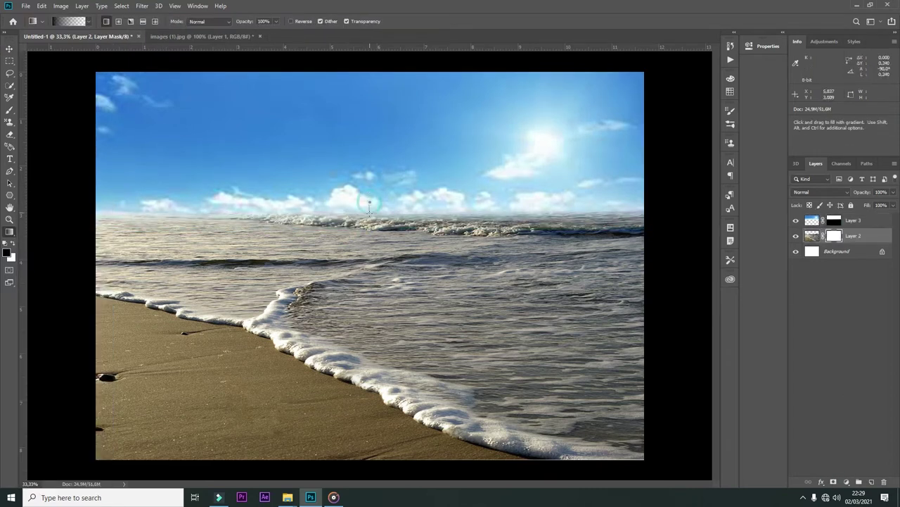
{"action": "left_click_drag", "start_coordinate": [368, 204], "coordinate": [369, 226]}
{"action": "key", "text": "v"}
Step: Add an Exposure adjustment clipped to the sky layer and darken it
{"action": "left_click", "coordinate": [854, 220]}
{"action": "left_click", "coordinate": [846, 482]}
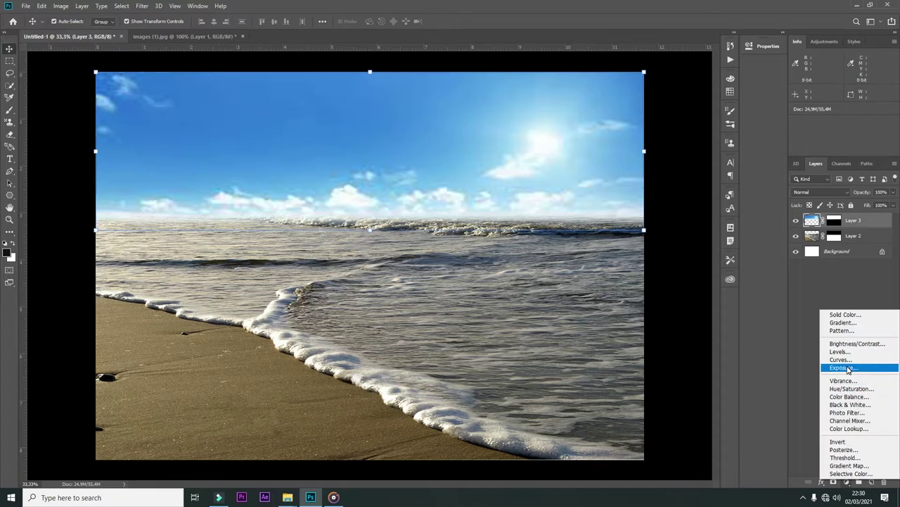
{"action": "left_click", "coordinate": [848, 368]}
{"action": "left_click_drag", "start_coordinate": [638, 95], "coordinate": [562, 91]}
{"action": "key", "text": "ctrl+minus"}
{"action": "left_click", "coordinate": [468, 168]}
Step: Add a Color Balance adjustment shifting the sky toward cyan and green
{"action": "left_click", "coordinate": [846, 483]}
{"action": "left_click", "coordinate": [840, 401]}
{"action": "left_click_drag", "start_coordinate": [624, 109], "coordinate": [628, 108]}
{"action": "left_click", "coordinate": [397, 318]}
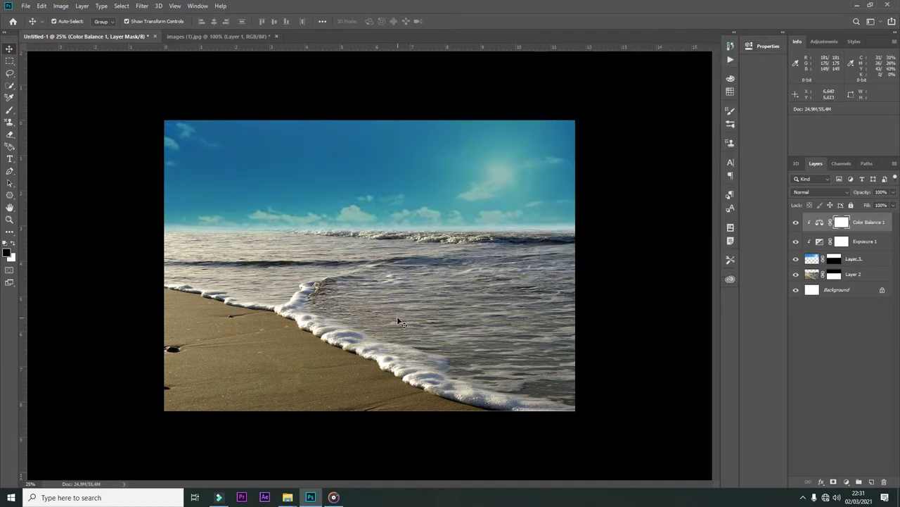
Step: Stretch the sky taller, flip it horizontally, and delete the white background layer
{"action": "left_click", "coordinate": [445, 231]}
{"action": "key", "text": "ctrl+t"}
{"action": "mouse_move", "coordinate": [368, 238]}
{"action": "left_mouse_down"}
{"action": "mouse_move", "coordinate": [368, 246]}
{"action": "mouse_move", "coordinate": [368, 235]}
{"action": "left_mouse_up"}
{"action": "right_click", "coordinate": [388, 147]}
{"action": "left_click", "coordinate": [408, 272]}
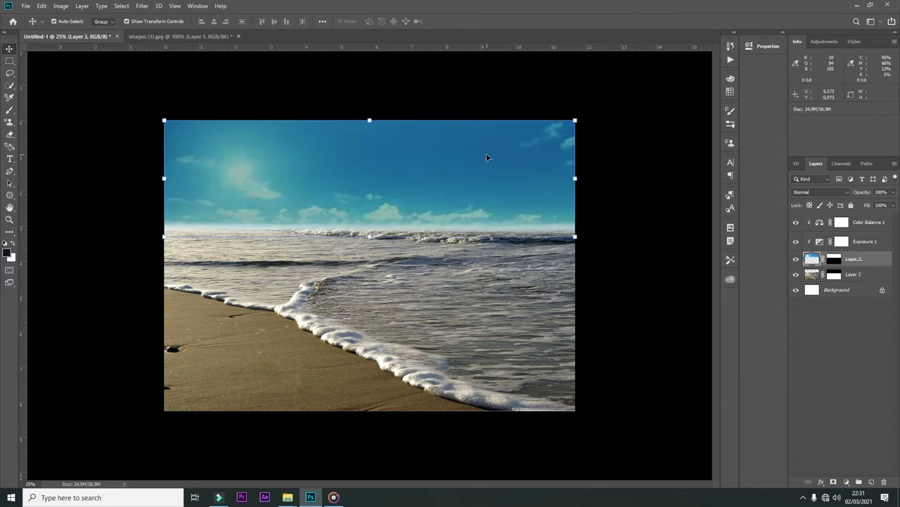
{"action": "left_click", "coordinate": [837, 289]}
{"action": "key", "text": "Delete"}
Step: On a new layer, paint orange across the left of the image with a very large brush
{"action": "left_click", "coordinate": [385, 147]}
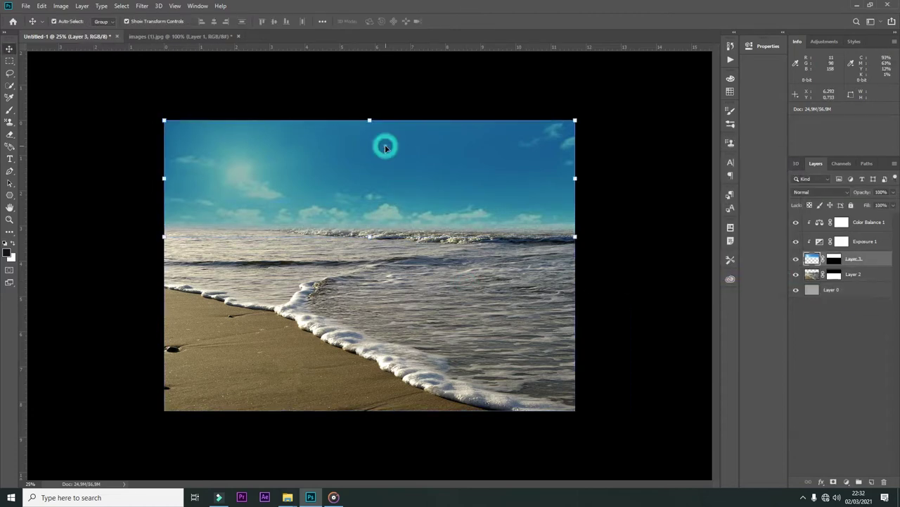
{"action": "key", "text": "ctrl+shift+alt+n"}
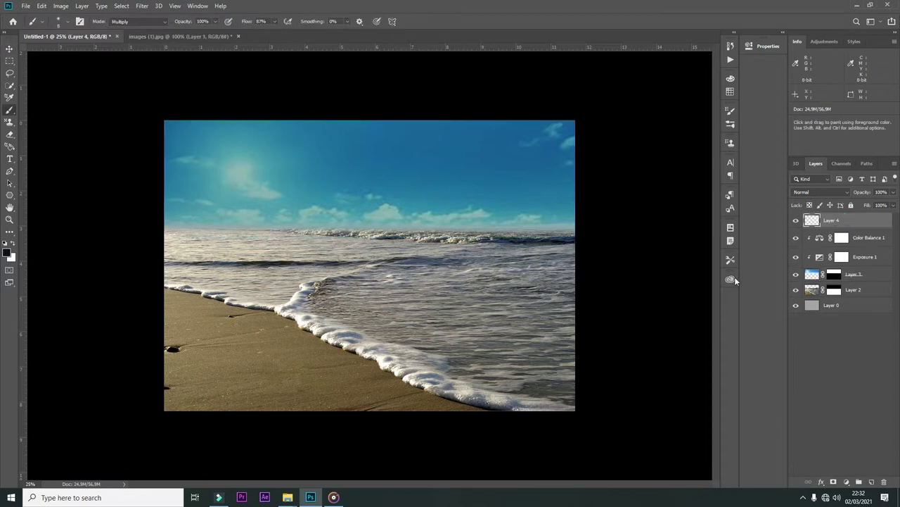
{"action": "left_click", "coordinate": [8, 252]}
{"action": "left_click", "coordinate": [782, 336]}
{"action": "left_click", "coordinate": [714, 266]}
{"action": "left_click", "coordinate": [866, 227]}
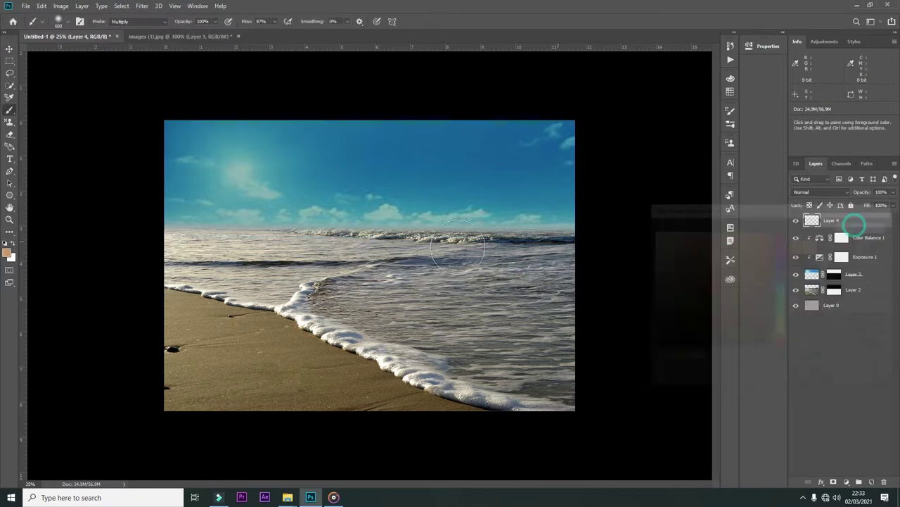
{"action": "left_click", "coordinate": [246, 197]}
{"action": "left_click_drag", "start_coordinate": [246, 196], "coordinate": [111, 281]}
Step: Set the orange layer's blend mode to Overlay
{"action": "key", "text": "v"}
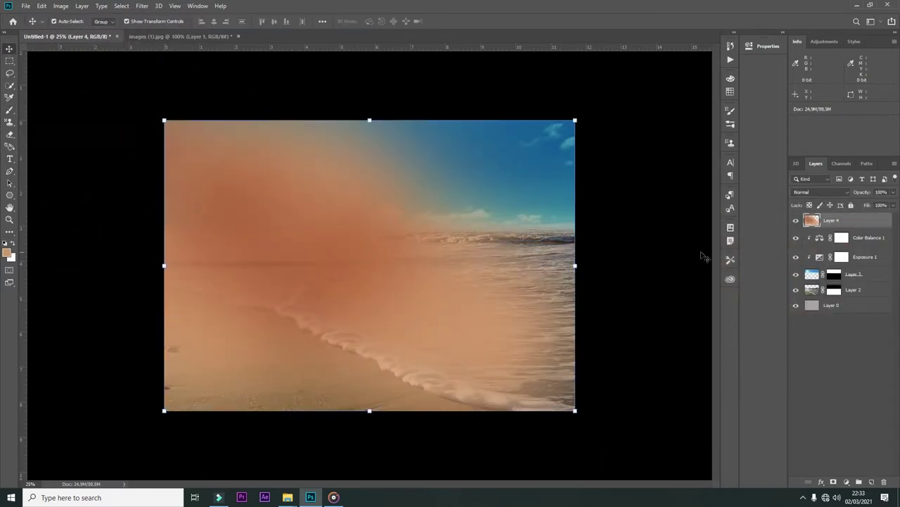
{"action": "left_click", "coordinate": [820, 192]}
{"action": "left_click", "coordinate": [823, 211]}
{"action": "key", "text": "Down"}
{"action": "key", "text": "Down"}
{"action": "key", "text": "Down"}
{"action": "key", "text": "Down"}
{"action": "key", "text": "Down"}
{"action": "key", "text": "Down"}
{"action": "key", "text": "Down"}
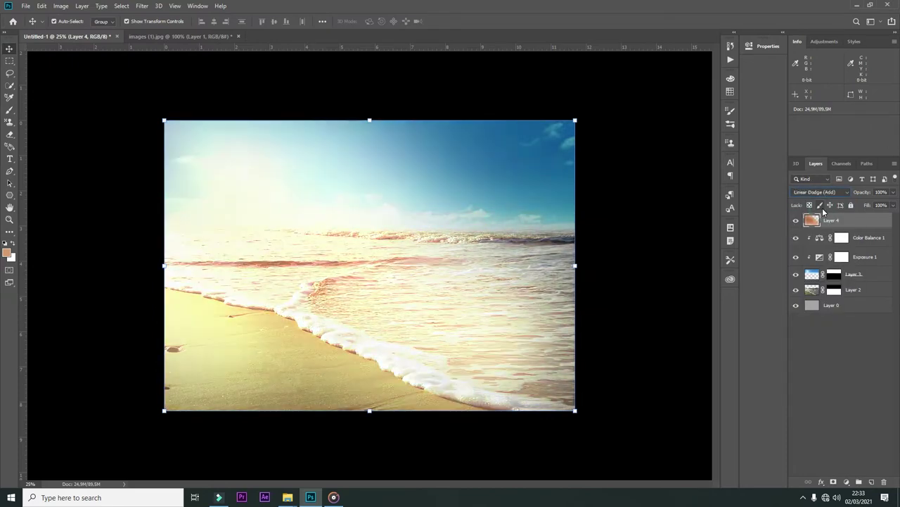
{"action": "key", "text": "Down"}
{"action": "key", "text": "Down"}
Step: Hide the orange layer behind a black mask and set the brush opacity to 24%
{"action": "key", "text": "ctrl+i"}
{"action": "key", "text": "b"}
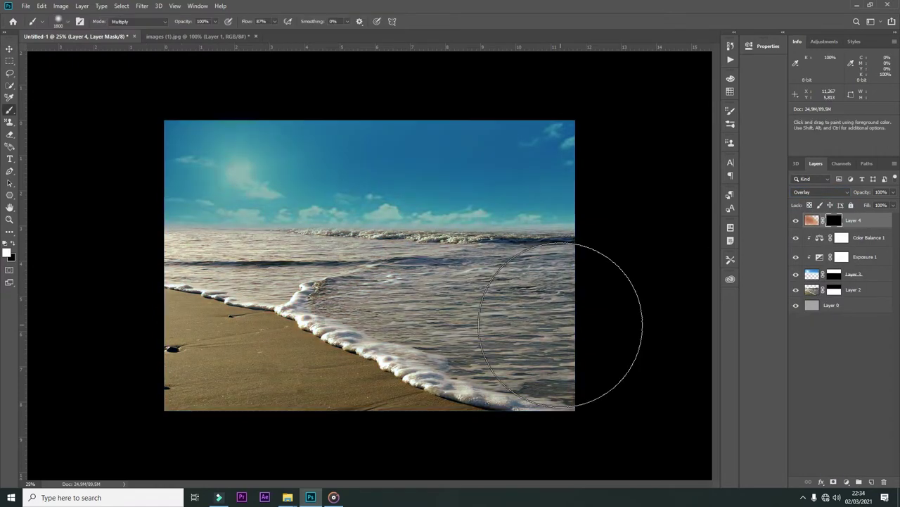
{"action": "left_click_drag", "start_coordinate": [161, 277], "coordinate": [186, 211]}
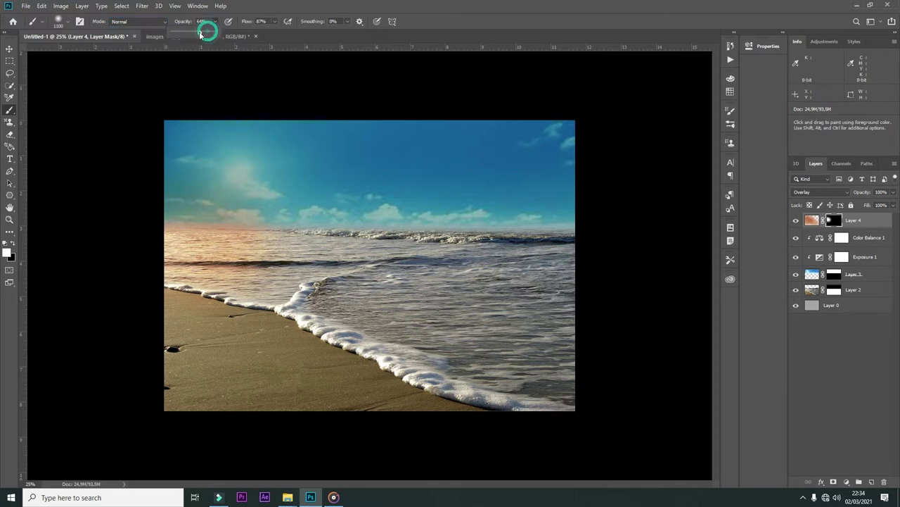
{"action": "key", "text": "ctrl+z"}
{"action": "key", "text": "ctrl+z"}
{"action": "key", "text": "ctrl+shift+z"}
{"action": "key", "text": "2"}
{"action": "key", "text": "4"}
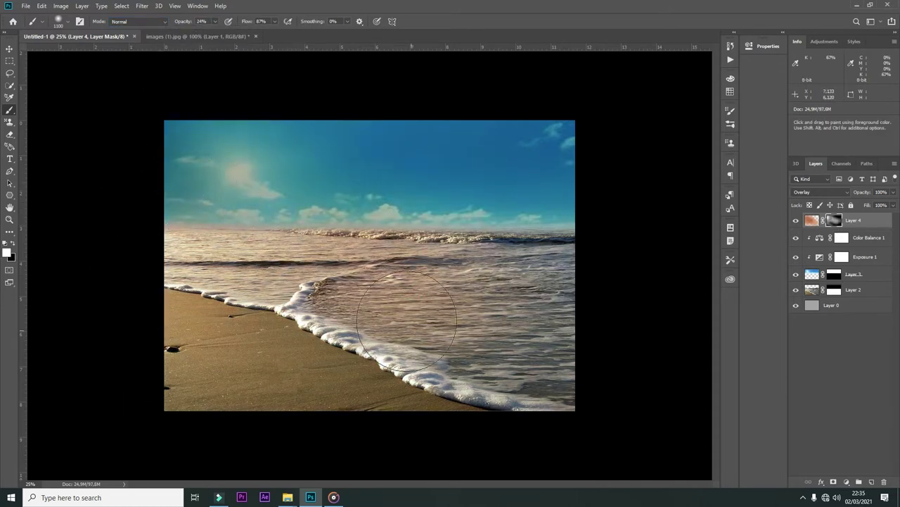
Step: Open the clouds photo and bring it into Untitled-1 as a new layer
{"action": "key", "text": "v"}
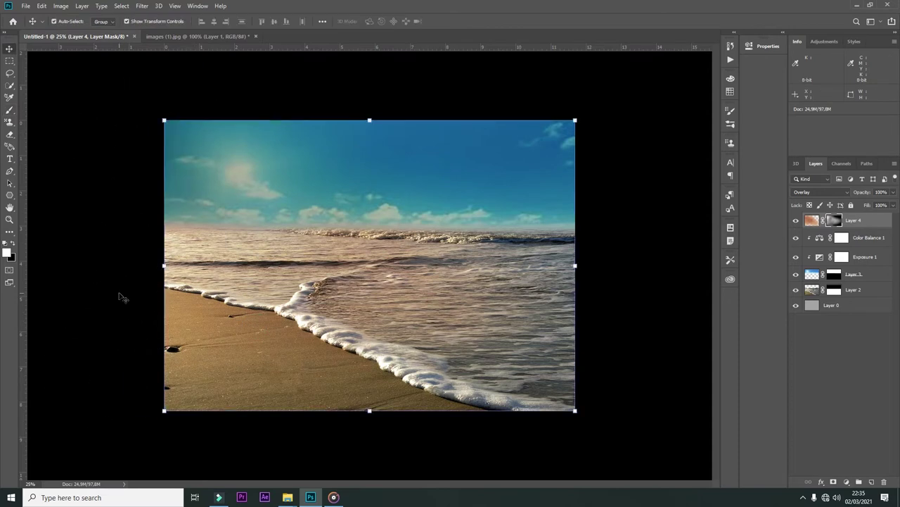
{"action": "left_click", "coordinate": [474, 194]}
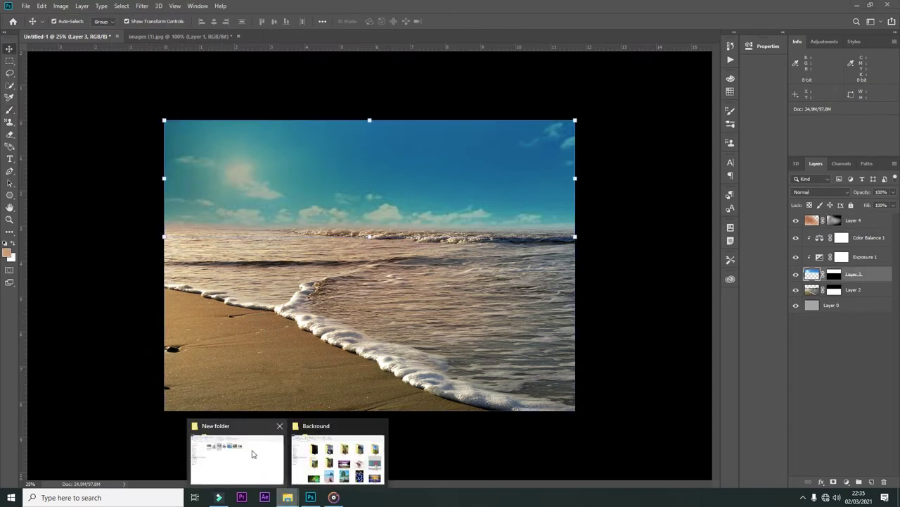
{"action": "left_click", "coordinate": [338, 464]}
{"action": "double_click", "coordinate": [218, 281]}
{"action": "left_click", "coordinate": [310, 497]}
{"action": "left_click", "coordinate": [67, 36]}
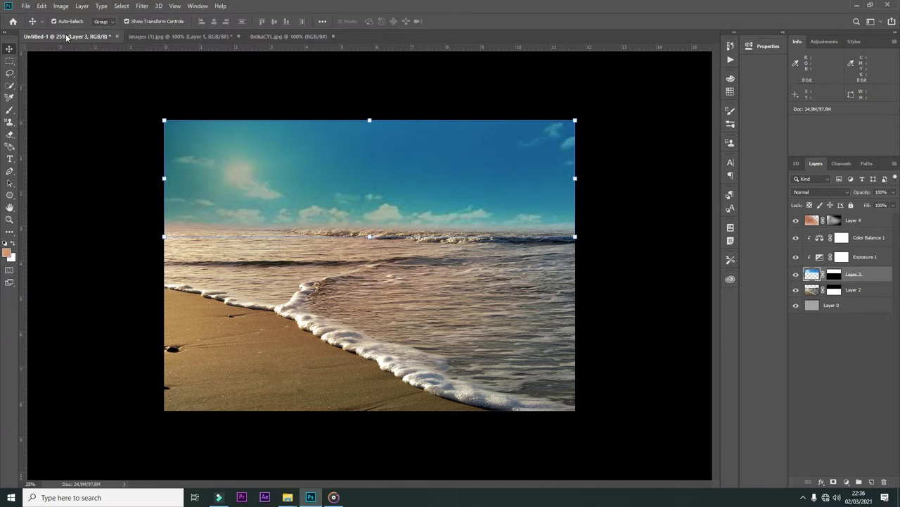
{"action": "left_click", "coordinate": [261, 35]}
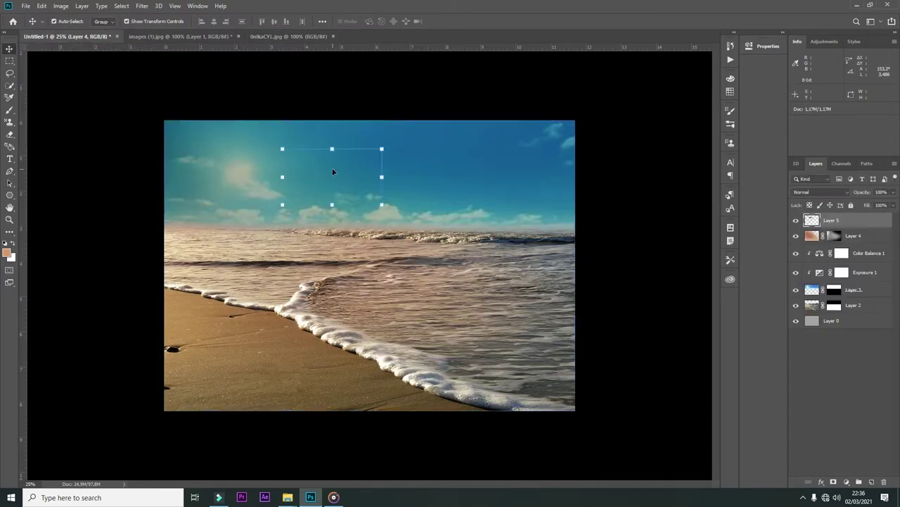
Step: Scale the clouds layer to fill the canvas width
{"action": "left_click_drag", "start_coordinate": [366, 267], "coordinate": [331, 171]}
{"action": "key", "text": "ctrl+t"}
{"action": "mouse_move", "coordinate": [271, 177]}
{"action": "left_mouse_down"}
{"action": "mouse_move", "coordinate": [441, 299]}
{"action": "mouse_move", "coordinate": [575, 350]}
{"action": "left_mouse_up"}
{"action": "key", "text": "Return"}
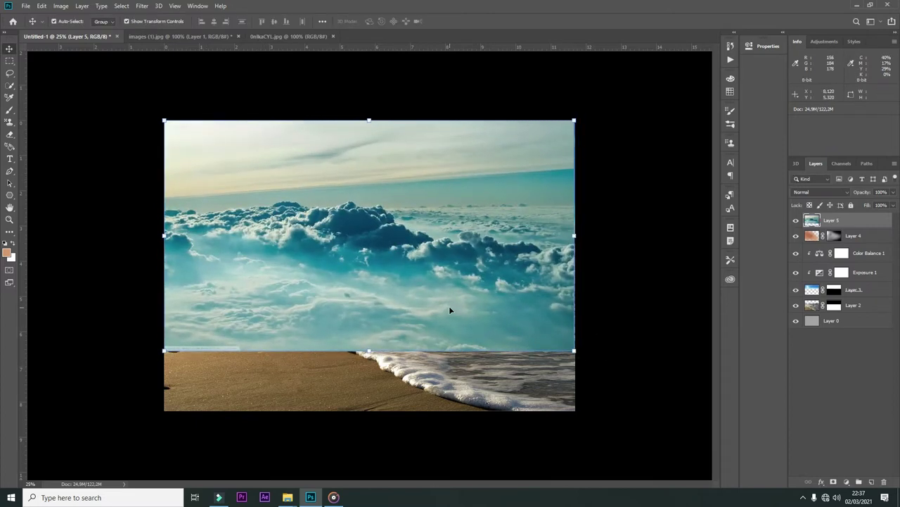
Step: Gradient-mask the clouds into the sky, brush out more horizon clouds, then open Color Balance
{"action": "key", "text": "g"}
{"action": "left_click_drag", "start_coordinate": [373, 282], "coordinate": [373, 204]}
{"action": "left_click_drag", "start_coordinate": [375, 239], "coordinate": [375, 127]}
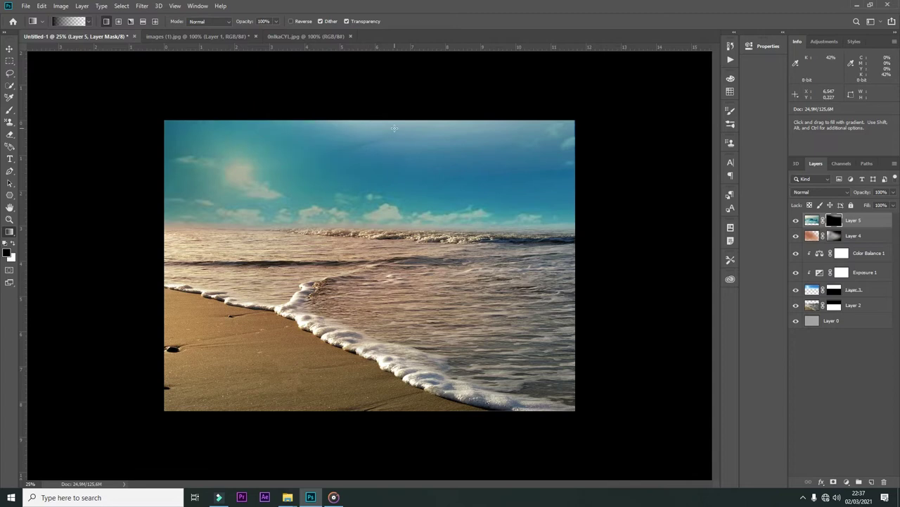
{"action": "key", "text": "b"}
{"action": "left_click_drag", "start_coordinate": [145, 225], "coordinate": [250, 214]}
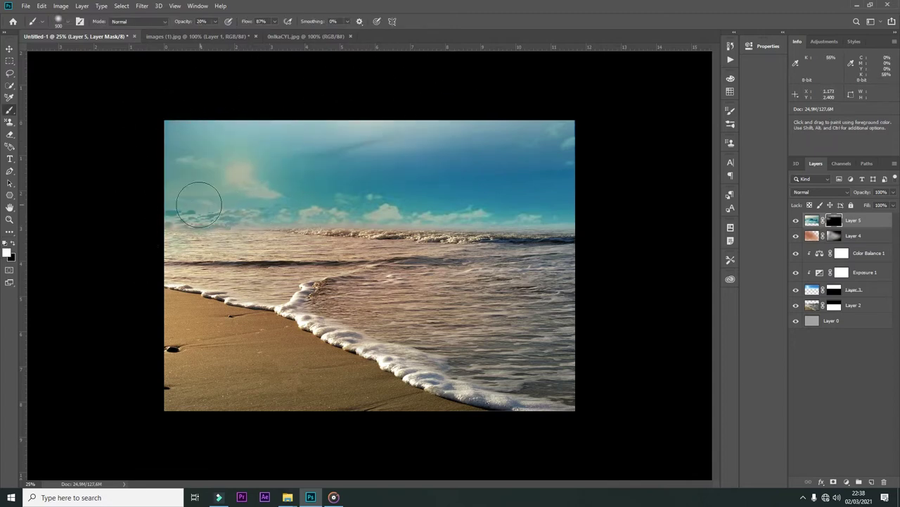
{"action": "left_click_drag", "start_coordinate": [199, 204], "coordinate": [126, 152]}
{"action": "left_click_drag", "start_coordinate": [470, 202], "coordinate": [296, 215]}
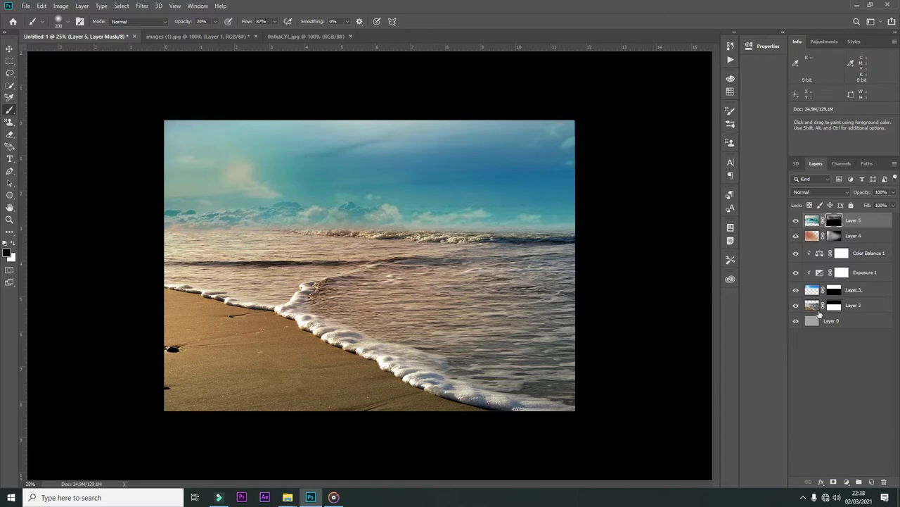
{"action": "key", "text": "ctrl+2"}
{"action": "key", "text": "ctrl+b"}
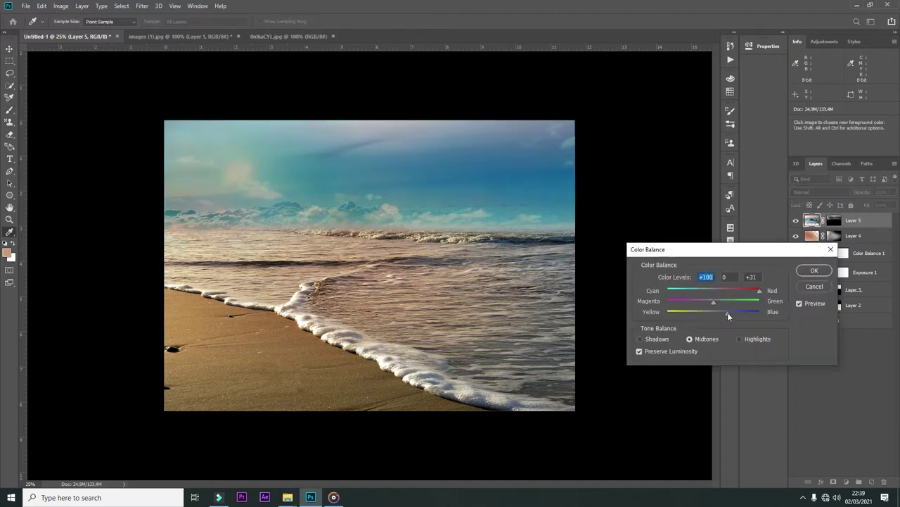
Step: Apply the colour balance to the clouds and brush them into the upper-right sky mask
{"action": "key", "text": "Return"}
{"action": "key", "text": "ctrl+backslash"}
{"action": "key", "text": "b"}
{"action": "mouse_move", "coordinate": [524, 154]}
{"action": "left_mouse_down"}
{"action": "mouse_move", "coordinate": [568, 150]}
{"action": "mouse_move", "coordinate": [205, 125]}
{"action": "mouse_move", "coordinate": [241, 161]}
{"action": "mouse_move", "coordinate": [508, 108]}
{"action": "mouse_move", "coordinate": [224, 192]}
{"action": "mouse_move", "coordinate": [513, 117]}
{"action": "mouse_move", "coordinate": [344, 246]}
{"action": "left_mouse_up"}
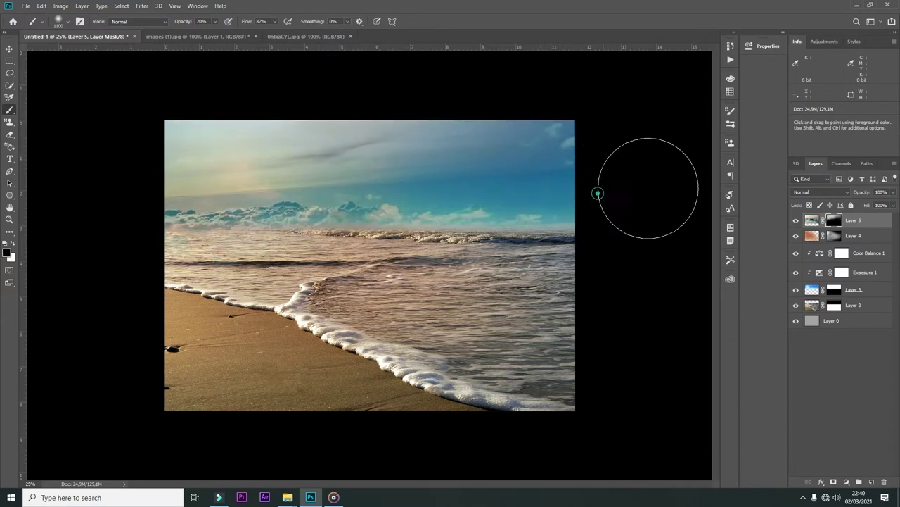
Step: Patch the stray clouds in the upper-right sky with nearby sky
{"action": "key", "text": "alt+bracketleft"}
{"action": "key", "text": "alt+bracketleft"}
{"action": "key", "text": "alt+bracketleft"}
{"action": "key", "text": "j"}
{"action": "left_click_drag", "start_coordinate": [502, 121], "coordinate": [575, 173]}
{"action": "left_click_drag", "start_coordinate": [538, 144], "coordinate": [509, 185]}
Step: Apply a slight colour balance shift and blur the sky with a 700 brush
{"action": "key", "text": "b"}
{"action": "key", "text": "ctrl+b"}
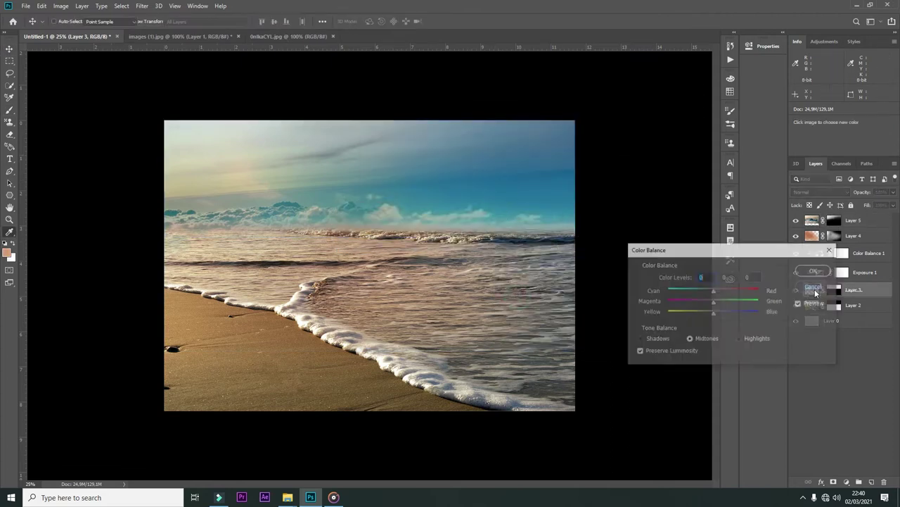
{"action": "left_click", "coordinate": [808, 267]}
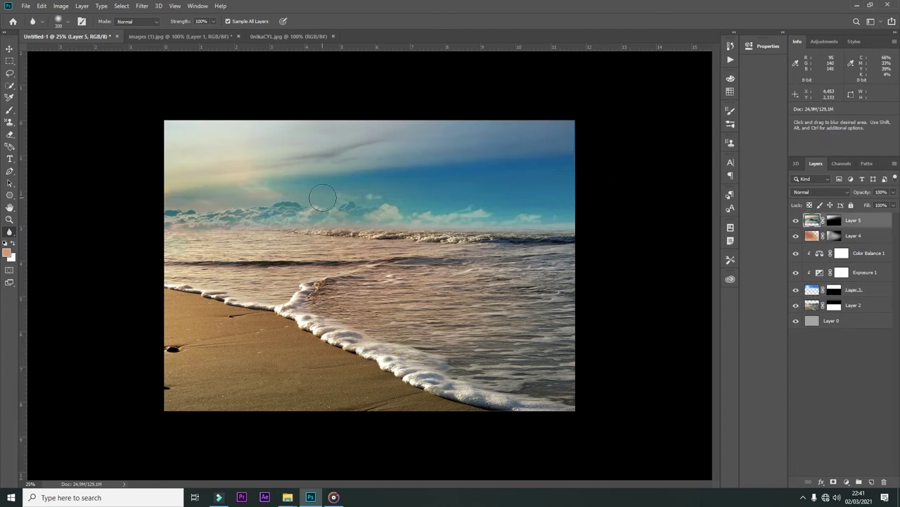
{"action": "key", "text": "bracketright"}
{"action": "key", "text": "bracketright"}
{"action": "key", "text": "bracketright"}
{"action": "left_click_drag", "start_coordinate": [322, 199], "coordinate": [237, 177]}
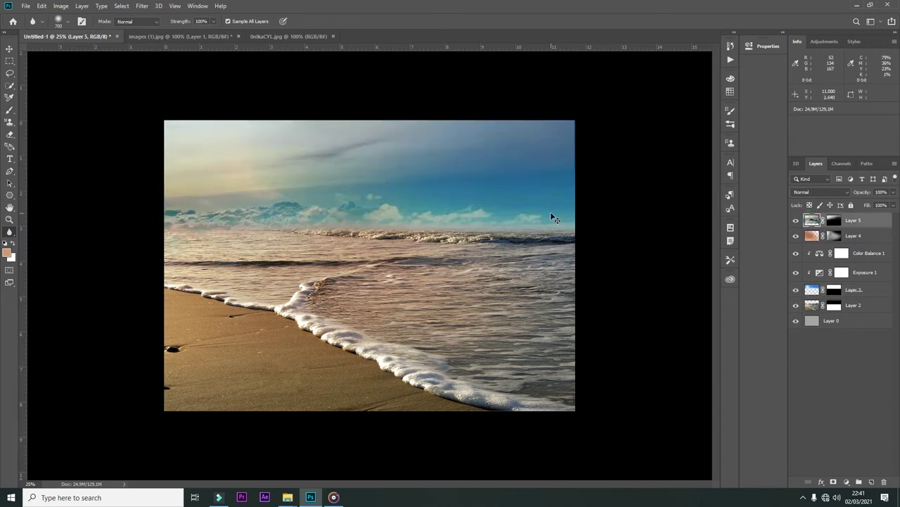
Step: Hide the clouds and add a masked orange Color Fill glowing faintly near the sun
{"action": "key", "text": "Delete"}
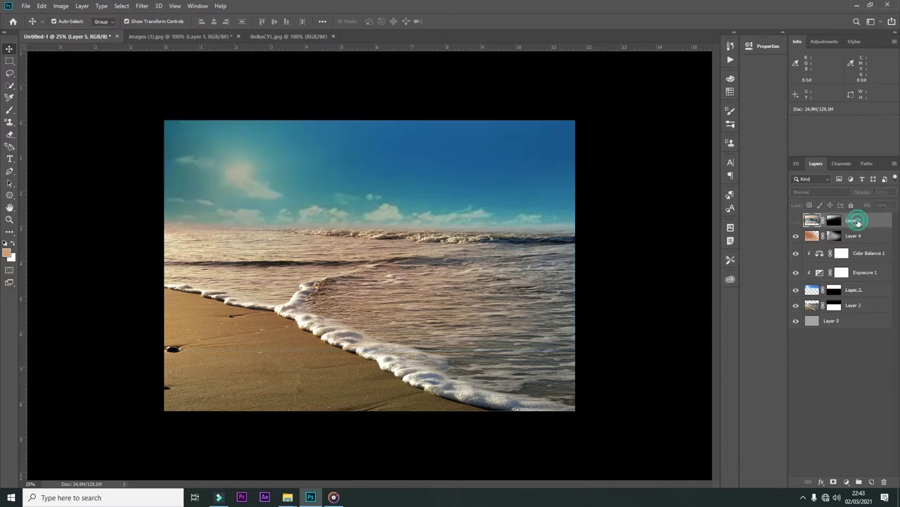
{"action": "left_click", "coordinate": [764, 281]}
{"action": "left_click_drag", "start_coordinate": [764, 282], "coordinate": [769, 235]}
{"action": "left_click", "coordinate": [864, 225]}
{"action": "key", "text": "ctrl+i"}
{"action": "key", "text": "b"}
{"action": "left_click_drag", "start_coordinate": [171, 176], "coordinate": [257, 141]}
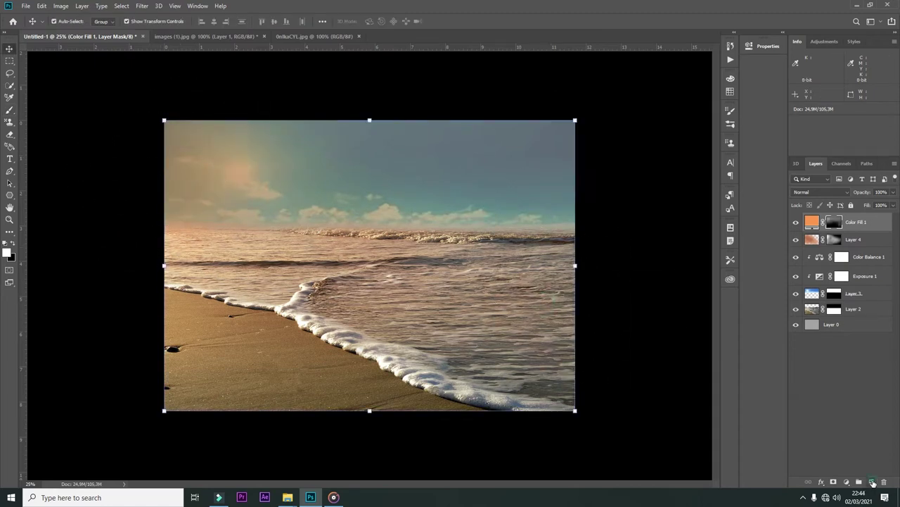
Step: Paint a soft white Screen-mode glow in the upper-left sky, then drag in images (1)
{"action": "key", "text": "ctrl+shift+alt+n"}
{"action": "right_click", "coordinate": [213, 217]}
{"action": "key", "text": "d"}
{"action": "key", "text": "x"}
{"action": "key", "text": "bracketleft"}
{"action": "key", "text": "bracketleft"}
{"action": "key", "text": "bracketleft"}
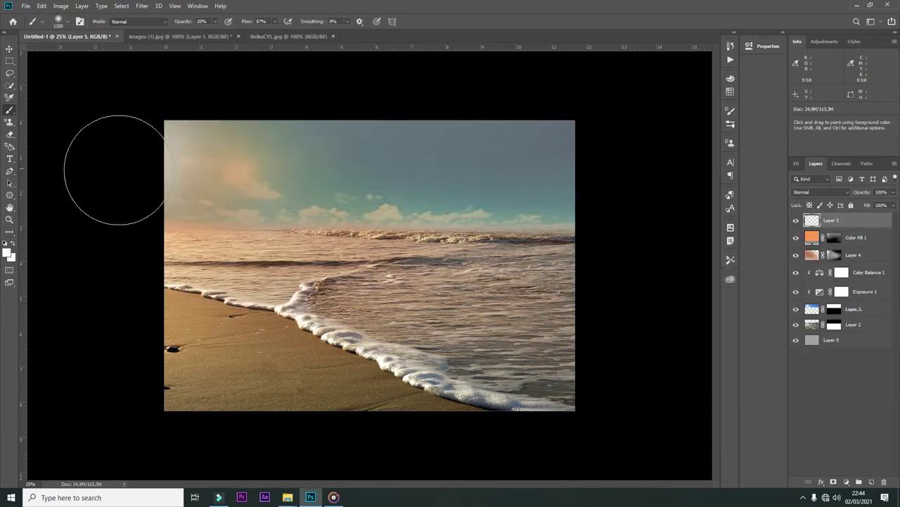
{"action": "left_click_drag", "start_coordinate": [268, 206], "coordinate": [173, 180]}
{"action": "left_click", "coordinate": [819, 192]}
{"action": "left_click", "coordinate": [816, 296]}
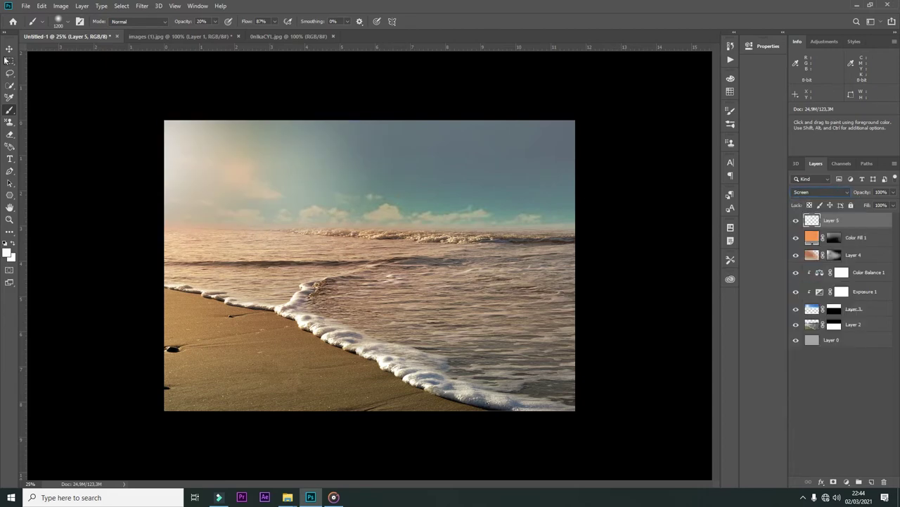
{"action": "left_click", "coordinate": [288, 497]}
{"action": "mouse_move", "coordinate": [275, 114]}
{"action": "left_mouse_down"}
{"action": "mouse_move", "coordinate": [371, 263]}
{"action": "mouse_move", "coordinate": [575, 268]}
{"action": "left_mouse_up"}
Step: Set the cloud image to Linear Dodge (Add) and reveal it across the sky through a mask
{"action": "key", "text": "Return"}
{"action": "left_click", "coordinate": [820, 193]}
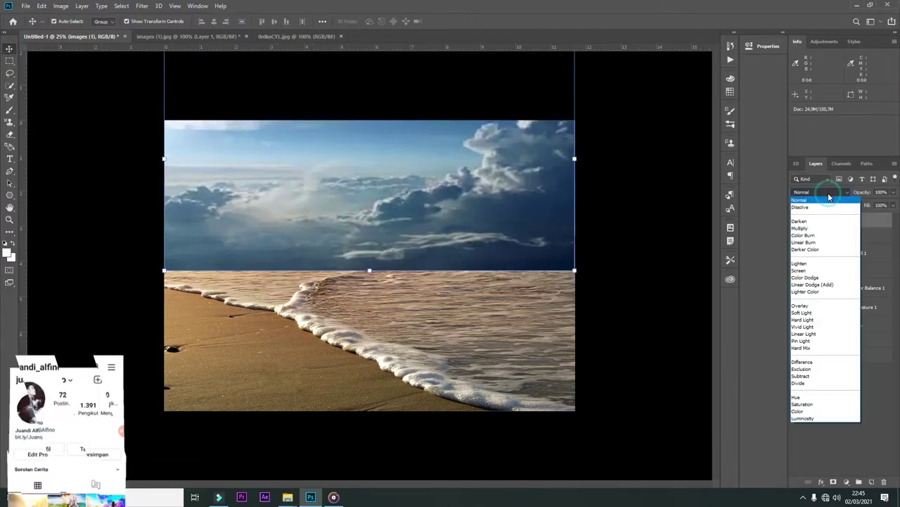
{"action": "left_click", "coordinate": [823, 285]}
{"action": "right_click", "coordinate": [846, 223]}
{"action": "left_click", "coordinate": [804, 183]}
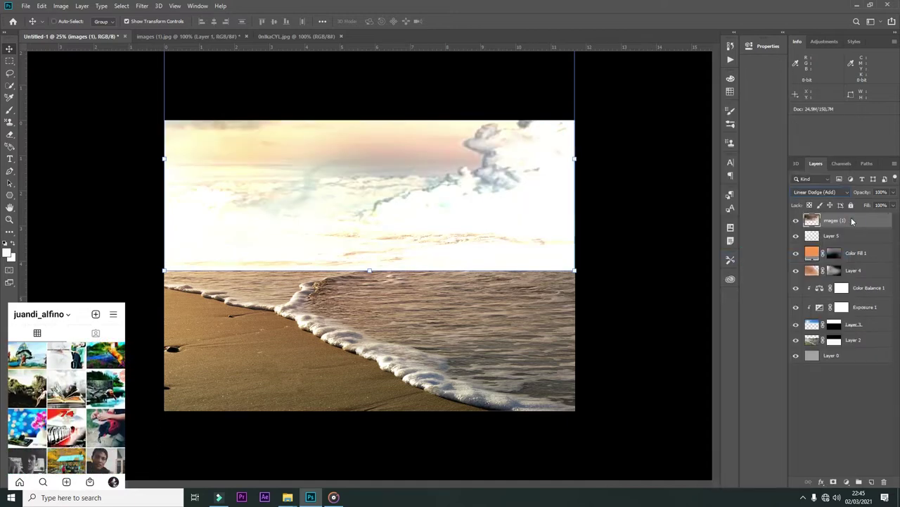
{"action": "left_click", "coordinate": [834, 482], "text": "alt"}
{"action": "key", "text": "b"}
{"action": "mouse_move", "coordinate": [242, 155]}
{"action": "left_mouse_down"}
{"action": "mouse_move", "coordinate": [462, 151]}
{"action": "mouse_move", "coordinate": [213, 161]}
{"action": "mouse_move", "coordinate": [556, 162]}
{"action": "left_mouse_up"}
Step: Try Hue blending, then delete the cloud layer and hide Color Fill 1
{"action": "left_click", "coordinate": [848, 194]}
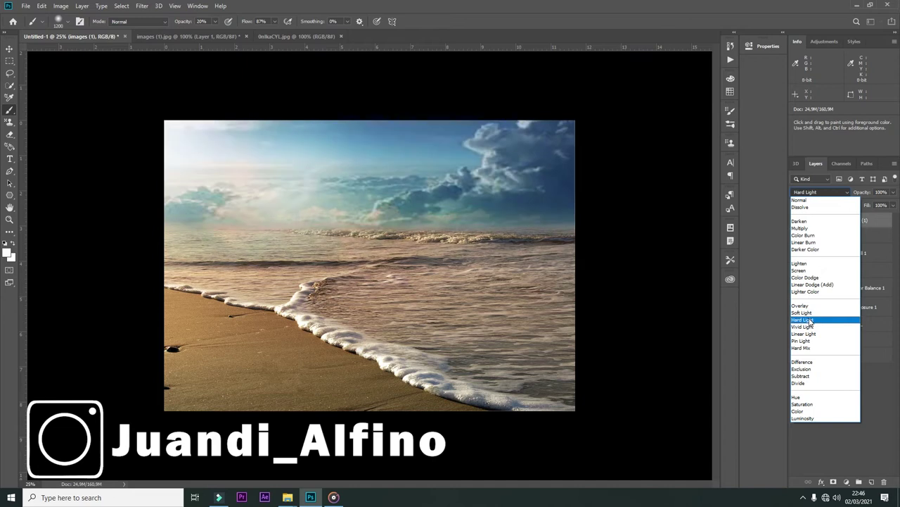
{"action": "left_click", "coordinate": [816, 399]}
{"action": "key", "text": "v"}
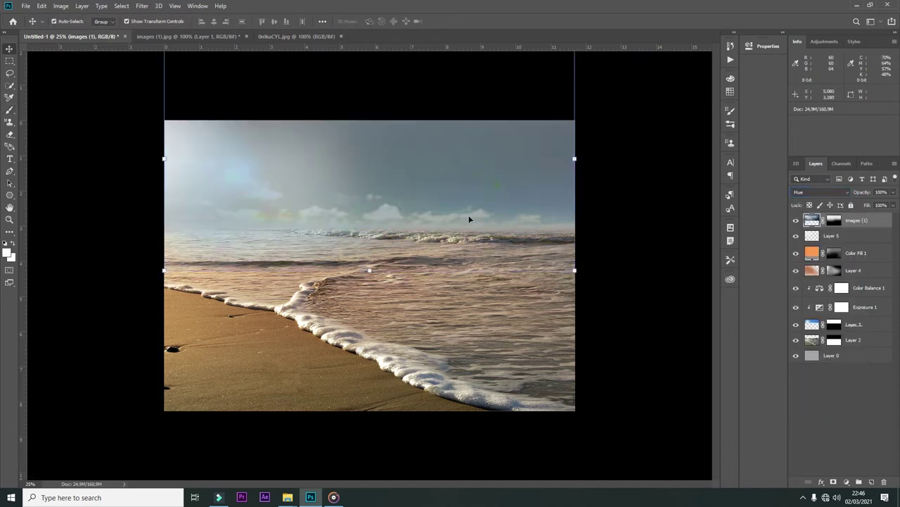
{"action": "key", "text": "Delete"}
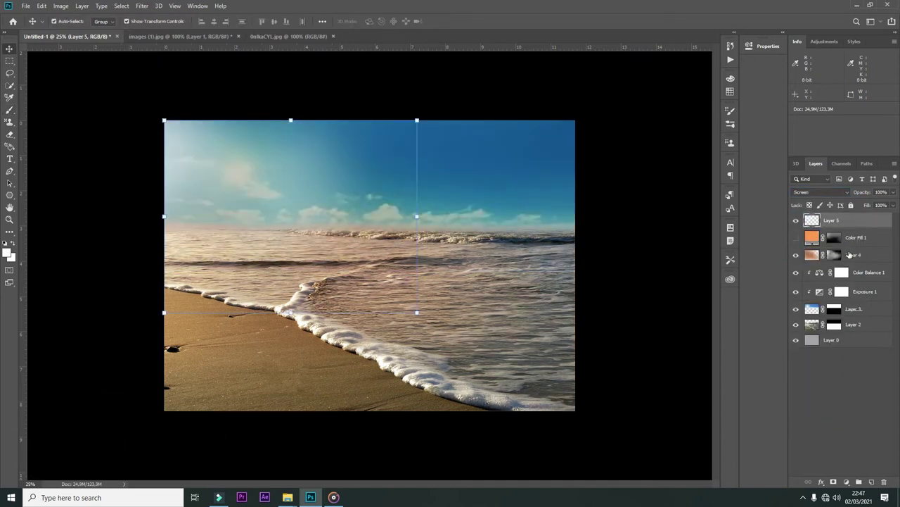
{"action": "left_click", "coordinate": [392, 162]}
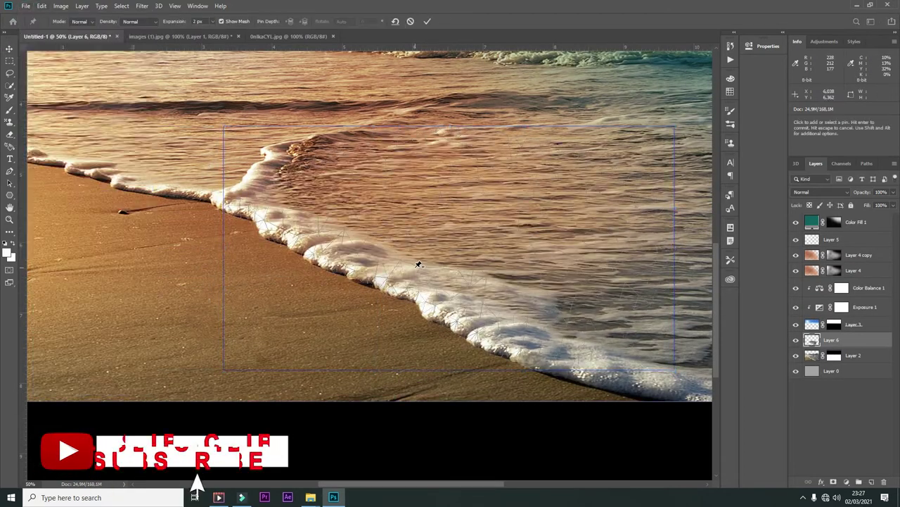
Step: Puppet-warp Layer 6, pinning the foam and pulling it up into a raised crest
{"action": "left_click", "coordinate": [310, 250]}
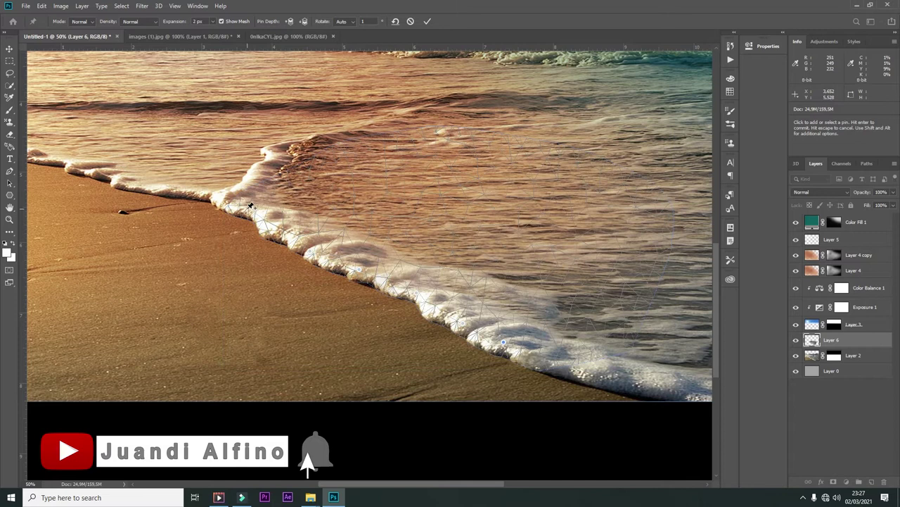
{"action": "left_click_drag", "start_coordinate": [514, 206], "coordinate": [512, 222]}
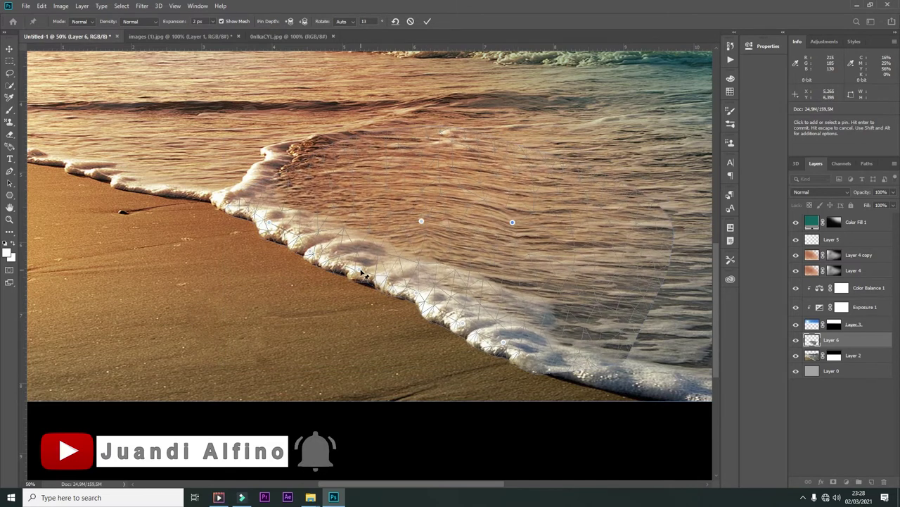
{"action": "left_click_drag", "start_coordinate": [357, 268], "coordinate": [369, 218]}
{"action": "left_click_drag", "start_coordinate": [422, 289], "coordinate": [407, 246]}
{"action": "left_click", "coordinate": [316, 214]}
{"action": "left_click", "coordinate": [421, 221]}
{"action": "left_click_drag", "start_coordinate": [493, 225], "coordinate": [492, 216]}
{"action": "mouse_move", "coordinate": [387, 197]}
{"action": "left_mouse_down"}
{"action": "mouse_move", "coordinate": [388, 162]}
{"action": "mouse_move", "coordinate": [405, 185]}
{"action": "left_mouse_up"}
{"action": "mouse_move", "coordinate": [311, 249]}
{"action": "left_mouse_down"}
{"action": "mouse_move", "coordinate": [299, 230]}
{"action": "mouse_move", "coordinate": [357, 191]}
{"action": "mouse_move", "coordinate": [359, 204]}
{"action": "left_mouse_up"}
Step: Add more pins to settle the crest, apply the warp, and mask out the right-side seam
{"action": "left_click", "coordinate": [416, 178]}
{"action": "left_click", "coordinate": [436, 181]}
{"action": "left_click", "coordinate": [379, 187]}
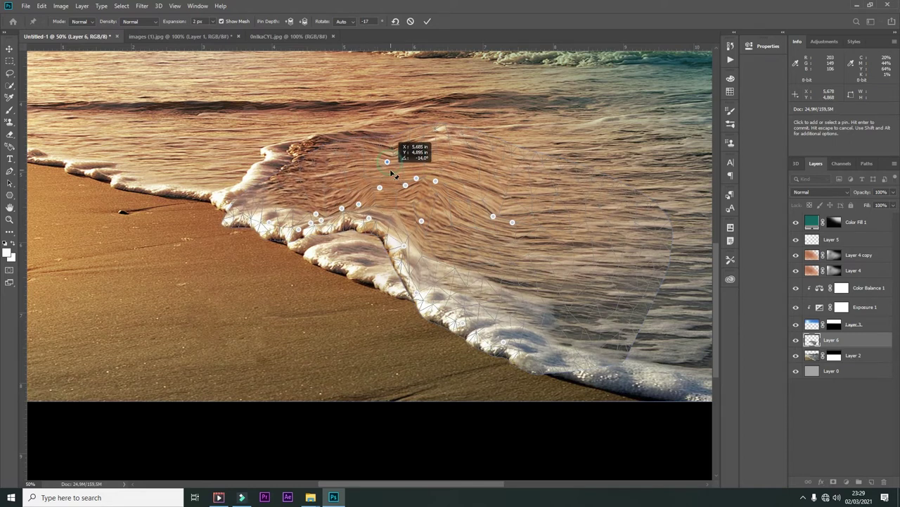
{"action": "left_click", "coordinate": [446, 166]}
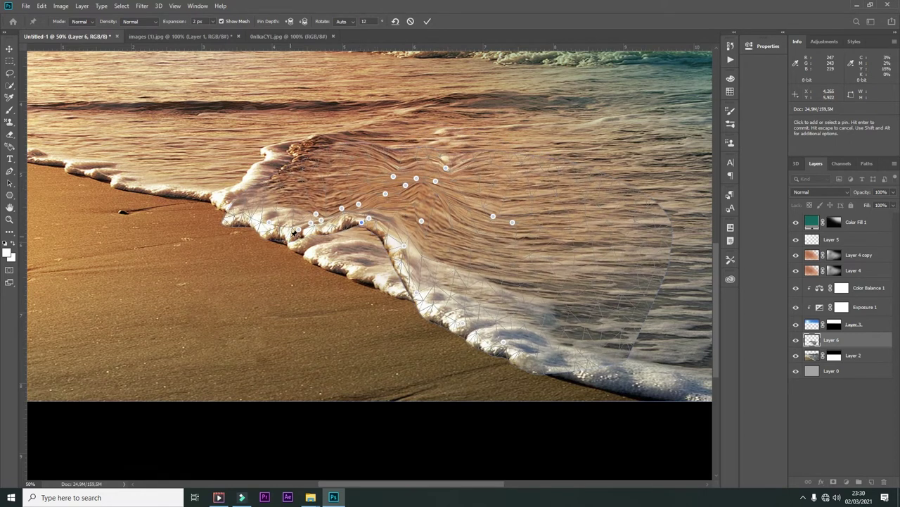
{"action": "key", "text": "Return"}
{"action": "key", "text": "b"}
{"action": "left_click_drag", "start_coordinate": [661, 355], "coordinate": [548, 190]}
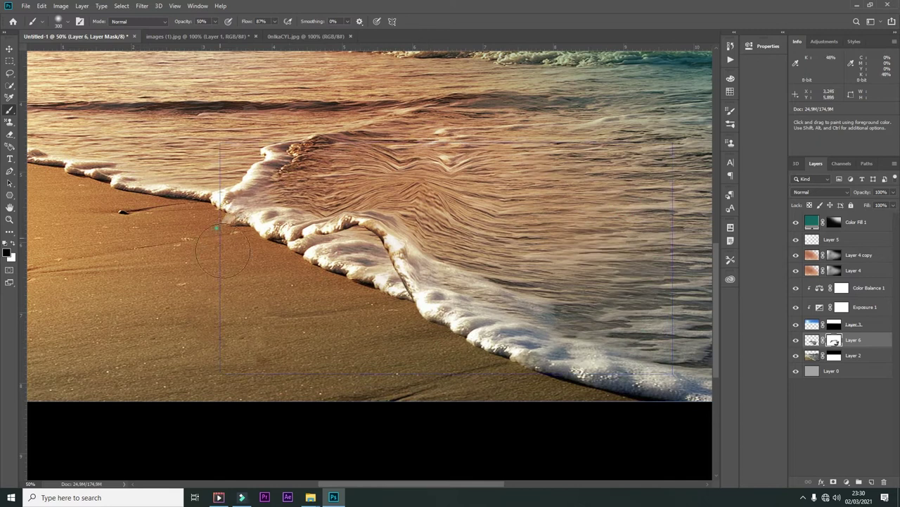
Step: Zoom in on the wave and marquee-select part of the Layer 2 beach photo
{"action": "key", "text": "ctrl+0"}
{"action": "key", "text": "ctrl+plus"}
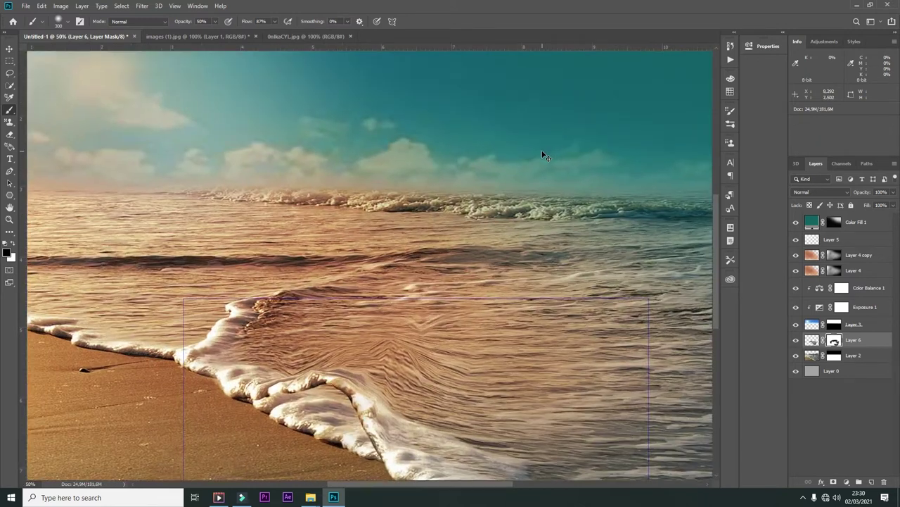
{"action": "key", "text": "ctrl+plus"}
{"action": "key", "text": "v"}
{"action": "key", "text": "m"}
{"action": "left_click", "coordinate": [812, 356]}
Step: Copy the beach to Layer 7, move it up under the wave, and mask the seam
{"action": "key", "text": "ctrl+j"}
{"action": "key", "text": "ctrl+t"}
{"action": "left_click_drag", "start_coordinate": [246, 358], "coordinate": [301, 290]}
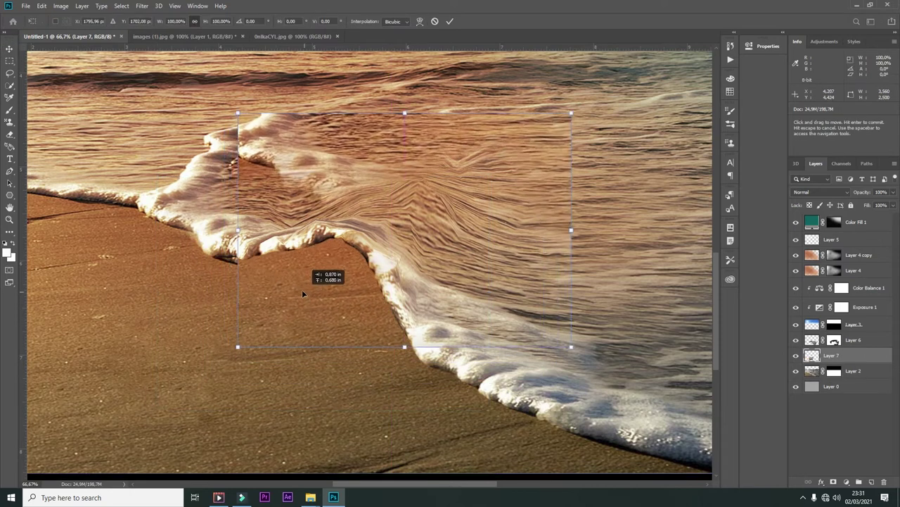
{"action": "key", "text": "Return"}
{"action": "left_click", "coordinate": [834, 482]}
{"action": "key", "text": "b"}
{"action": "mouse_move", "coordinate": [326, 169]}
{"action": "left_mouse_down"}
{"action": "mouse_move", "coordinate": [539, 277]}
{"action": "mouse_move", "coordinate": [515, 267]}
{"action": "left_mouse_up"}
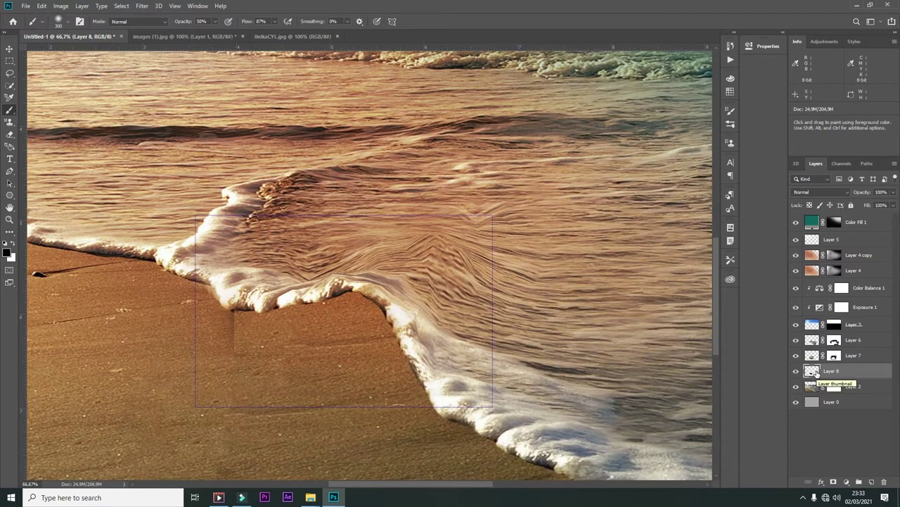
Step: Move Layer 8 above Layer 7 and paint a dark shadow under the crest
{"action": "left_click_drag", "start_coordinate": [814, 372], "coordinate": [814, 355]}
{"action": "mouse_move", "coordinate": [275, 317]}
{"action": "left_mouse_down"}
{"action": "mouse_move", "coordinate": [380, 309]}
{"action": "mouse_move", "coordinate": [345, 277]}
{"action": "mouse_move", "coordinate": [382, 318]}
{"action": "mouse_move", "coordinate": [373, 232]}
{"action": "mouse_move", "coordinate": [282, 282]}
{"action": "left_mouse_up"}
{"action": "scroll", "coordinate": [448, 213], "scroll_direction": "down", "scroll_amount": 3}
{"action": "scroll", "coordinate": [448, 213], "scroll_direction": "up", "scroll_amount": 2}
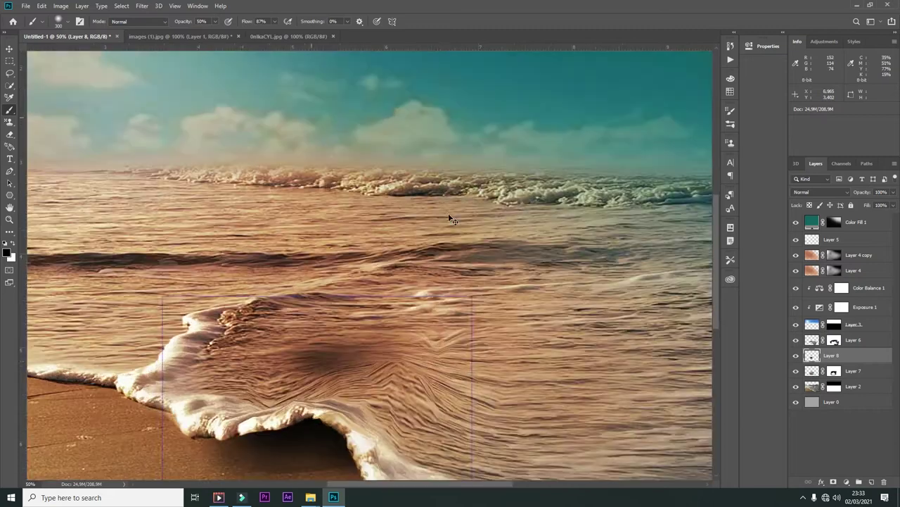
Step: Warp Layer 6's top corners down so the crest curls over the sand
{"action": "left_click", "coordinate": [853, 340]}
{"action": "key", "text": "ctrl+t"}
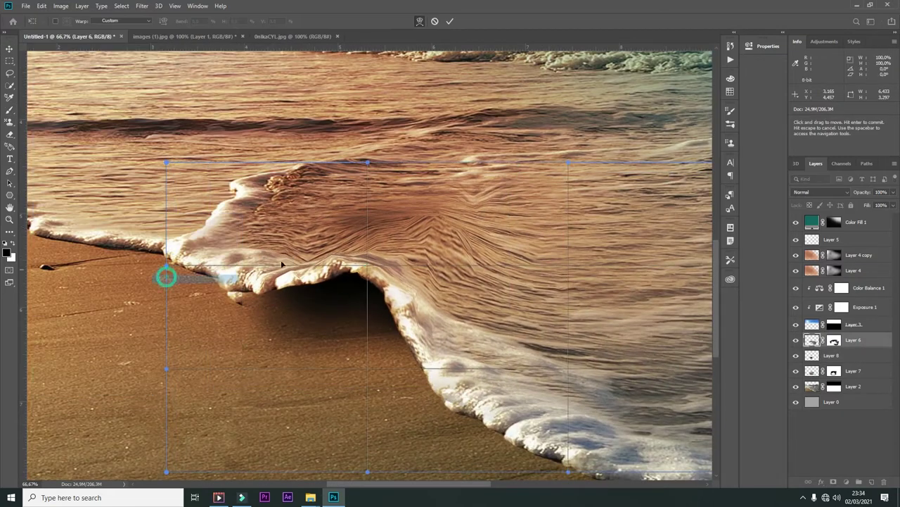
{"action": "left_click_drag", "start_coordinate": [166, 163], "coordinate": [164, 177]}
{"action": "left_click_drag", "start_coordinate": [569, 163], "coordinate": [559, 200]}
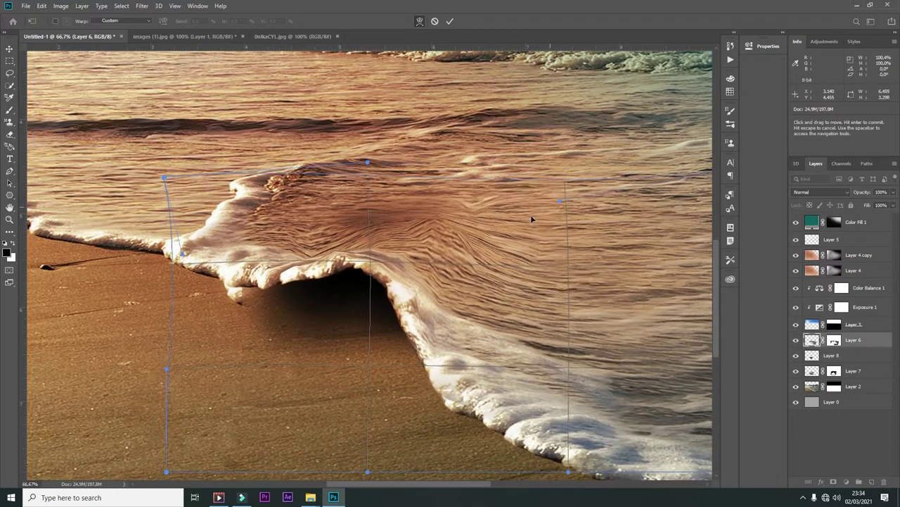
{"action": "key", "text": "Return"}
{"action": "scroll", "coordinate": [518, 226], "scroll_direction": "down", "scroll_amount": 3}
{"action": "scroll", "coordinate": [518, 226], "scroll_direction": "up", "scroll_amount": 2}
Step: Select Layer 7's mask for brushing, then select the Layer 2 beach photo
{"action": "left_click", "coordinate": [813, 373]}
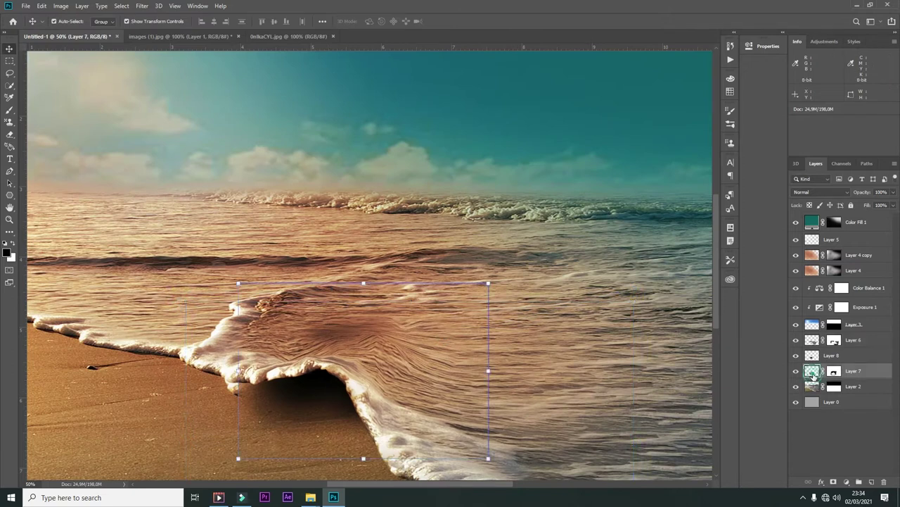
{"action": "key", "text": "b"}
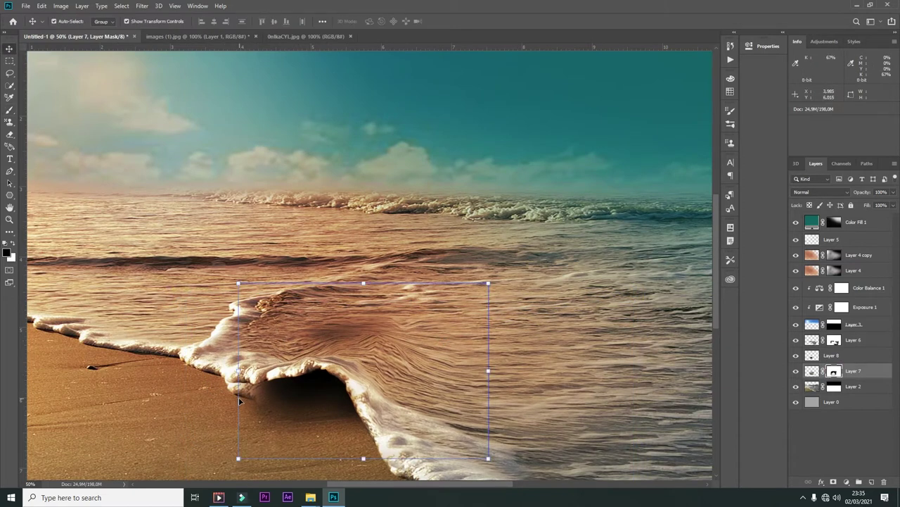
{"action": "left_click", "coordinate": [511, 413]}
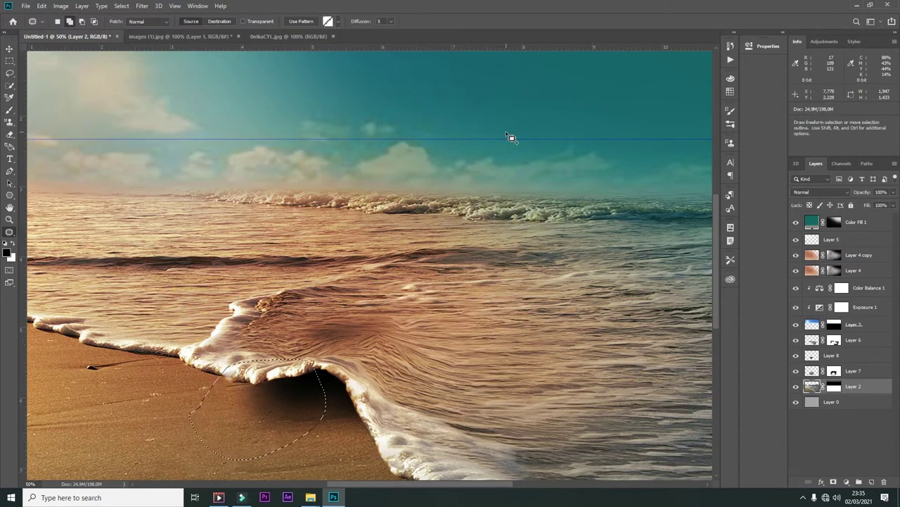
Step: Duplicate Layer 6, then flip, rotate and warp the copy into an arch
{"action": "key", "text": "v"}
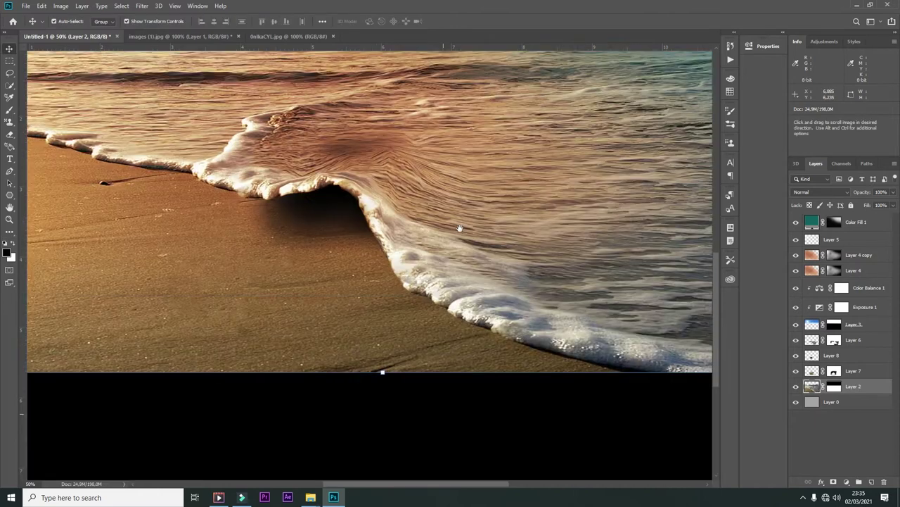
{"action": "right_click", "coordinate": [411, 195]}
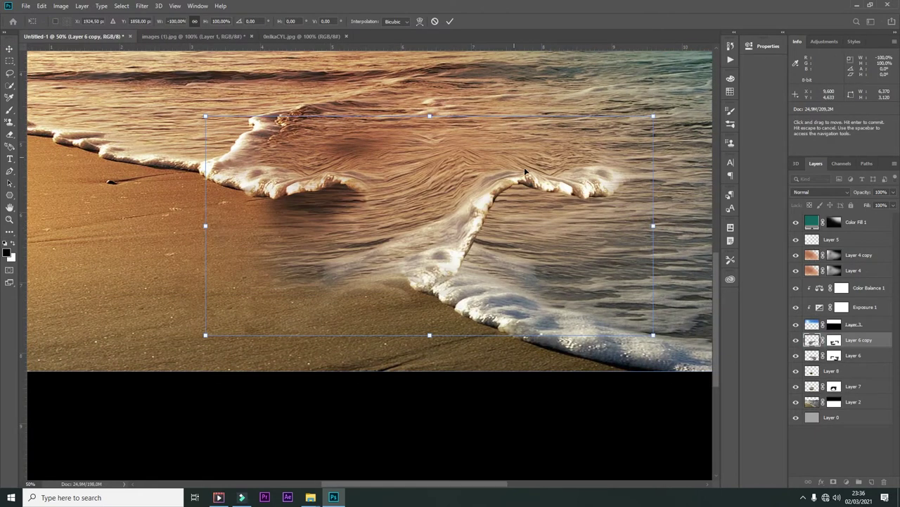
{"action": "left_click_drag", "start_coordinate": [524, 166], "coordinate": [223, 206]}
{"action": "left_click_drag", "start_coordinate": [246, 230], "coordinate": [318, 172]}
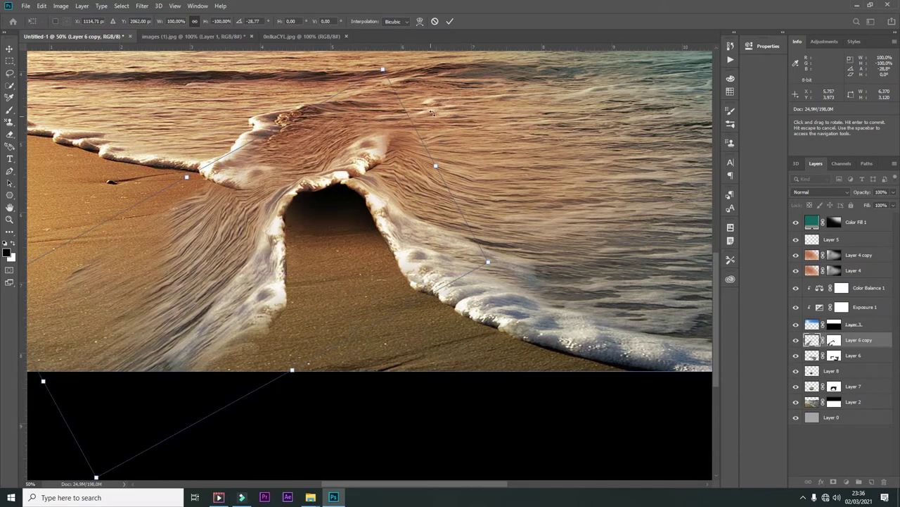
{"action": "key", "text": "Return"}
Step: Set up a small, full-opacity brush to mask the wave copy's edges
{"action": "key", "text": "b"}
{"action": "key", "text": "ctrl+minus"}
{"action": "key", "text": "0"}
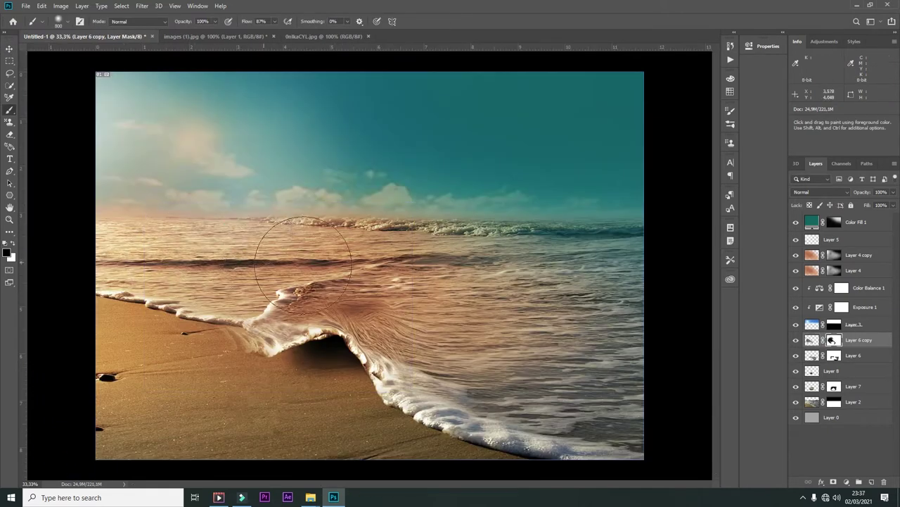
{"action": "key", "text": "bracketleft"}
{"action": "key", "text": "bracketleft"}
{"action": "key", "text": "bracketleft"}
{"action": "key", "text": "ctrl+plus"}
{"action": "key", "text": "ctrl+plus"}
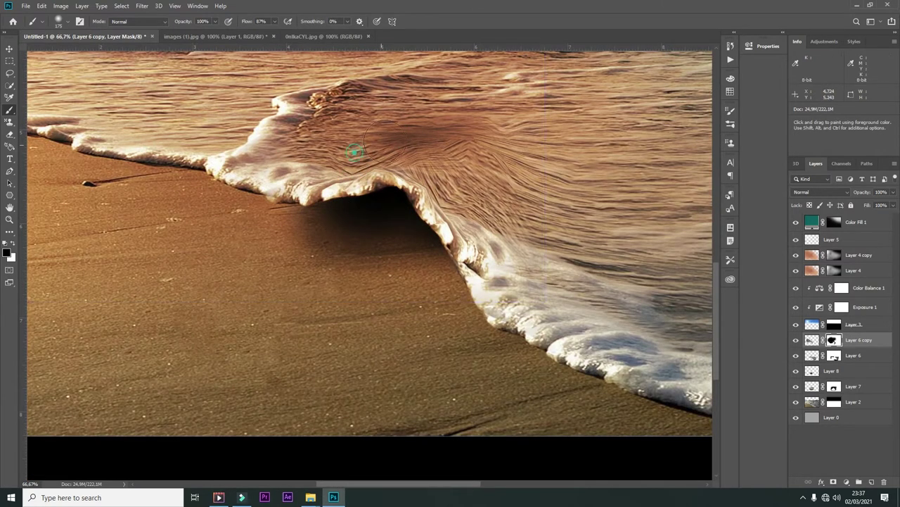
Step: Lighten and shrink Layer 8's shadow under the wave and touch up the nearby mask
{"action": "key", "text": "alt+bracketleft"}
{"action": "key", "text": "alt+bracketleft"}
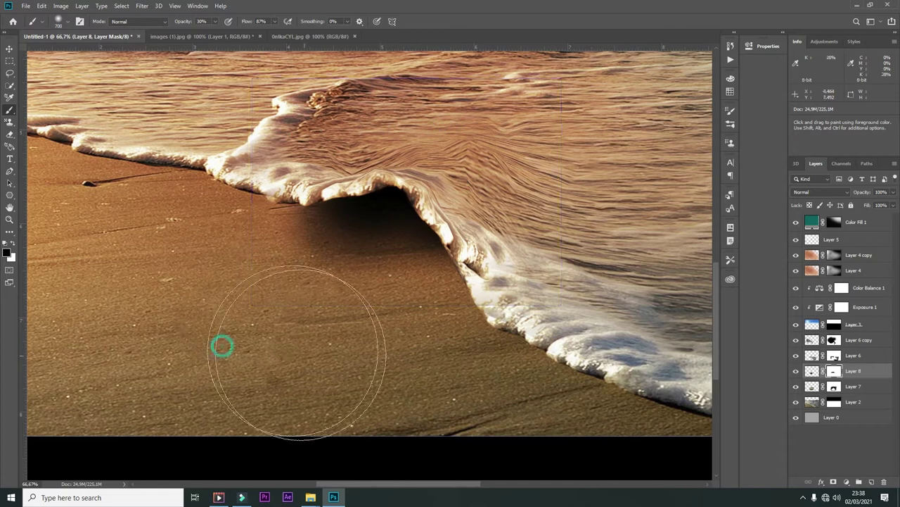
{"action": "left_click_drag", "start_coordinate": [297, 352], "coordinate": [213, 264]}
{"action": "key", "text": "ctrl+minus"}
{"action": "key", "text": "ctrl+minus"}
{"action": "key", "text": "v"}
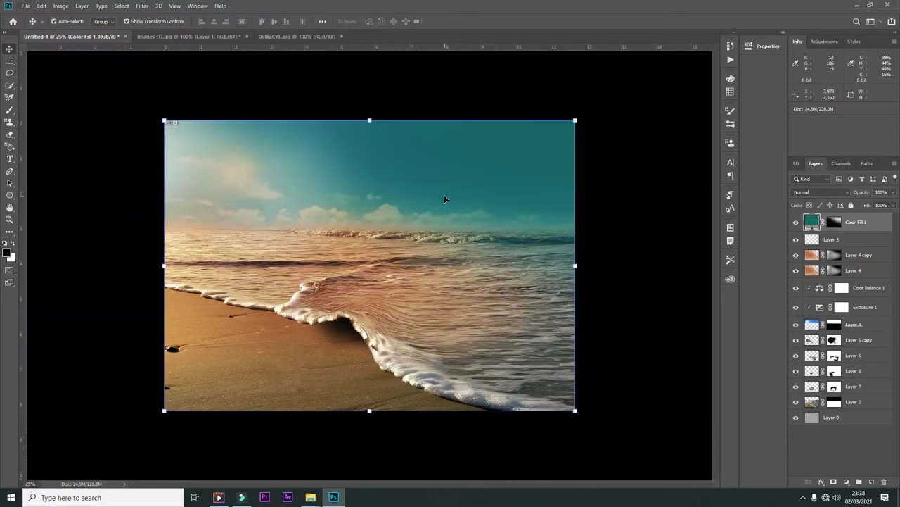
{"action": "key", "text": "ctrl+plus"}
{"action": "key", "text": "ctrl+plus"}
{"action": "scroll", "coordinate": [554, 321], "scroll_direction": "down", "scroll_amount": 3}
{"action": "key", "text": "b"}
{"action": "mouse_move", "coordinate": [275, 241]}
{"action": "left_mouse_down"}
{"action": "mouse_move", "coordinate": [325, 241]}
{"action": "mouse_move", "coordinate": [285, 224]}
{"action": "left_mouse_up"}
Step: Move from the Layer 6 copy mask to Layer 8's mask and fit the image on screen
{"action": "key", "text": "alt+]"}
{"action": "key", "text": "alt+]"}
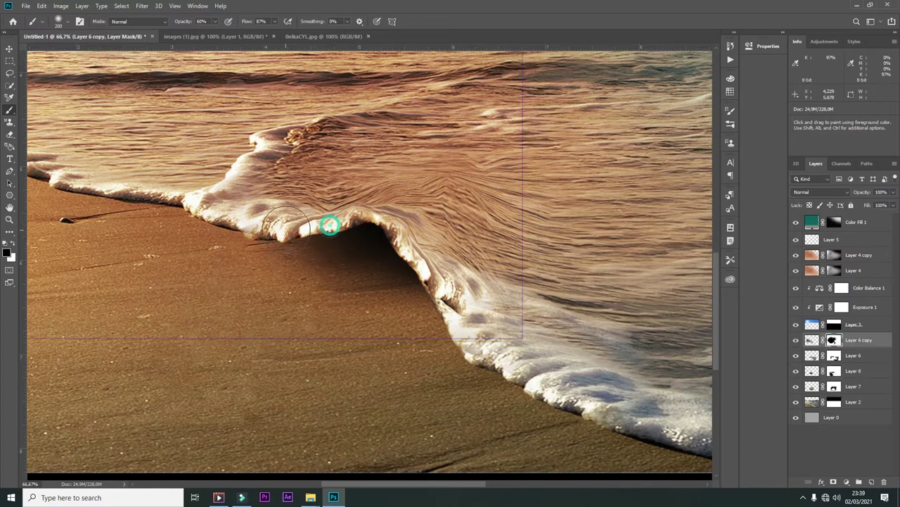
{"action": "left_click", "coordinate": [833, 373]}
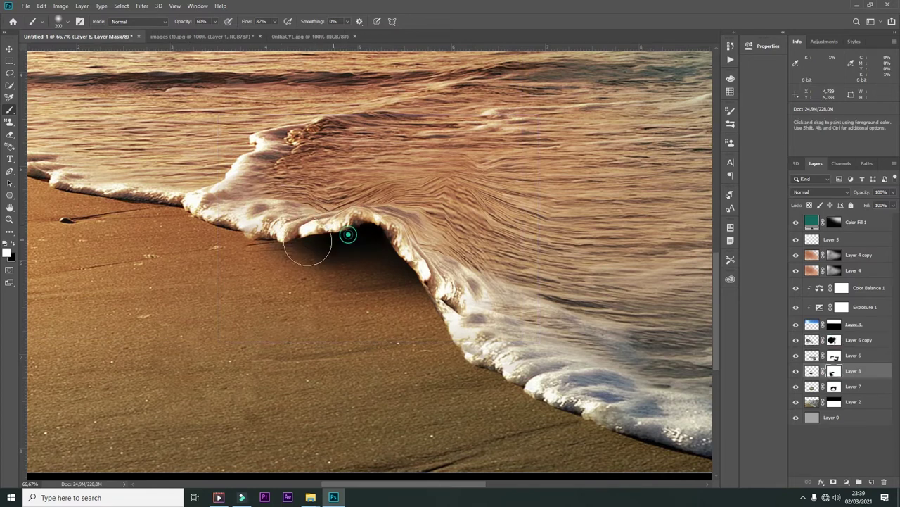
{"action": "key", "text": "ctrl+0"}
{"action": "key", "text": "v"}
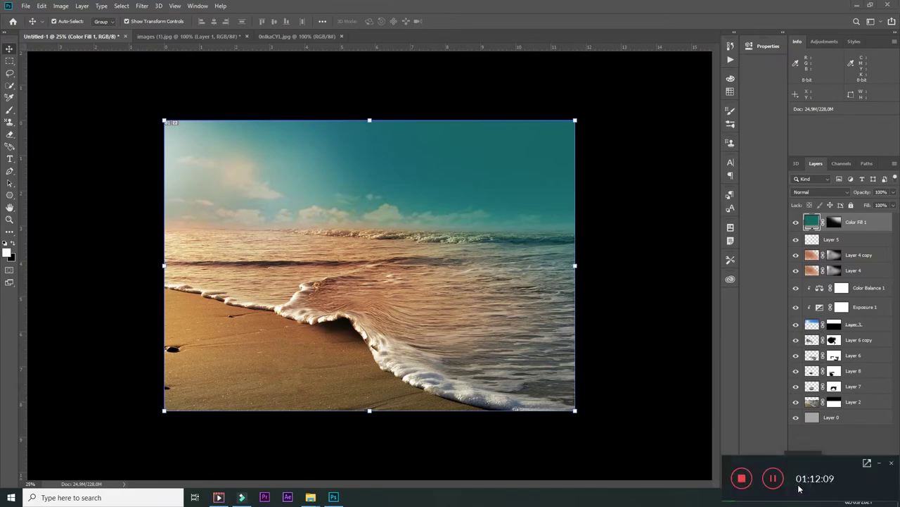
{"action": "left_click", "coordinate": [310, 497]}
Step: Open tukik penyu hijau.jpg and upscale it to 600 resolution in Image Size
{"action": "left_click", "coordinate": [266, 468]}
{"action": "double_click", "coordinate": [475, 116]}
{"action": "left_click", "coordinate": [61, 5]}
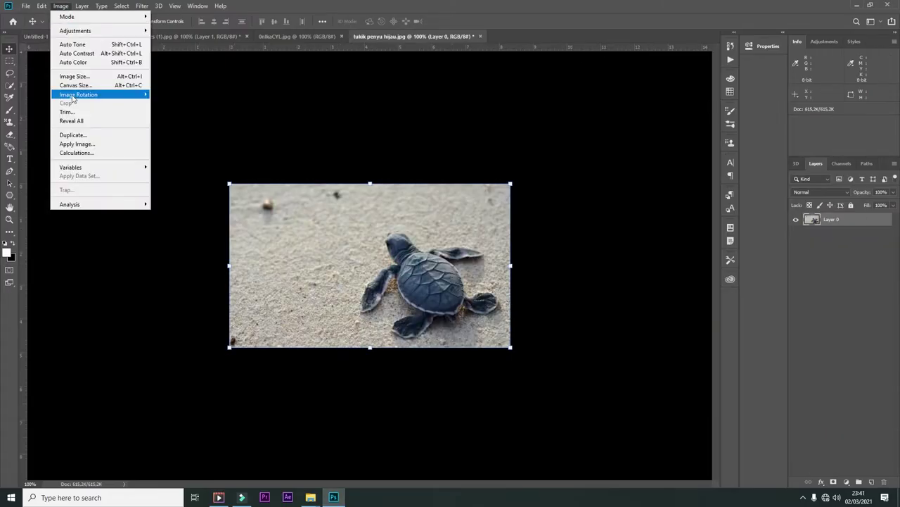
{"action": "left_click", "coordinate": [78, 75]}
{"action": "type", "text": "00"}
{"action": "left_click", "coordinate": [482, 244]}
{"action": "key", "text": "p"}
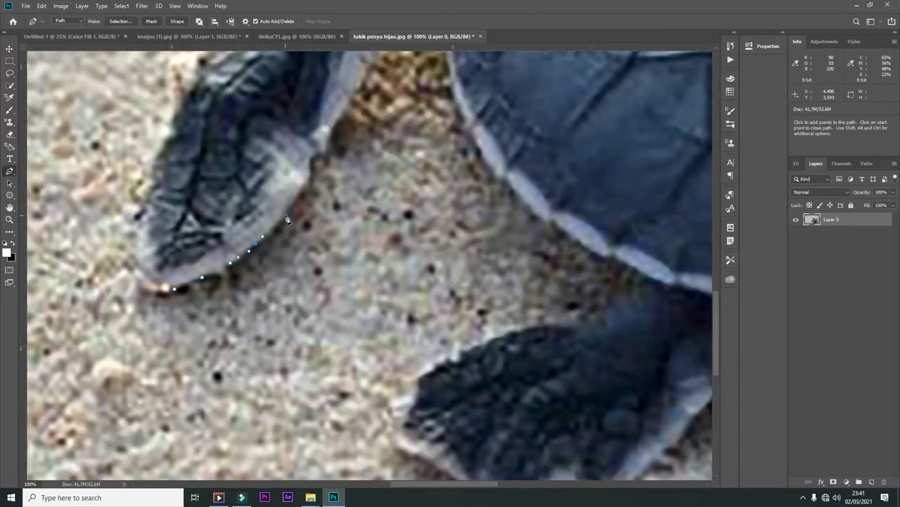
Step: Start a pen path around the turtle's flipper and shell edge to the rear-flipper tip
{"action": "left_click_drag", "start_coordinate": [286, 219], "coordinate": [209, 397]}
{"action": "left_click", "coordinate": [280, 272]}
{"action": "left_click", "coordinate": [318, 231]}
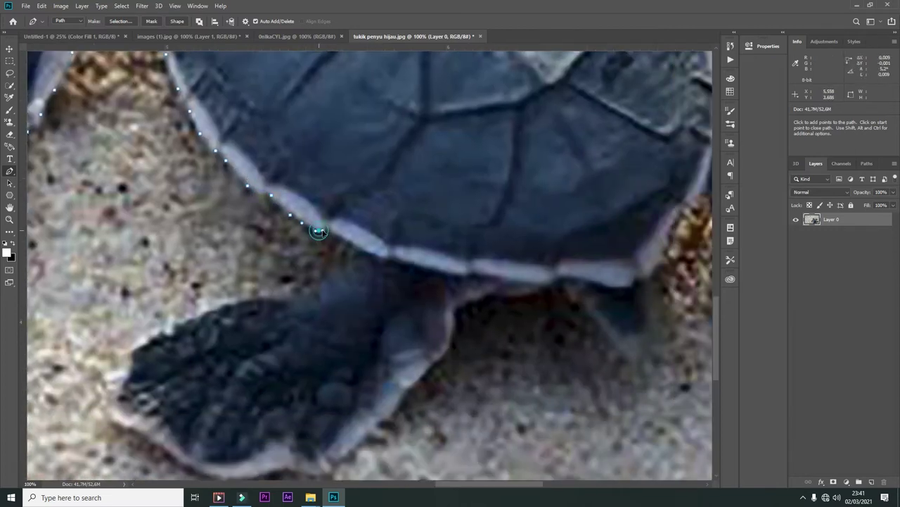
{"action": "scroll", "coordinate": [281, 246], "scroll_direction": "down", "scroll_amount": 2}
{"action": "left_click", "coordinate": [281, 246]}
{"action": "scroll", "coordinate": [282, 247], "scroll_direction": "down", "scroll_amount": 2}
{"action": "left_click", "coordinate": [222, 323]}
{"action": "scroll", "coordinate": [225, 311], "scroll_direction": "down", "scroll_amount": 1}
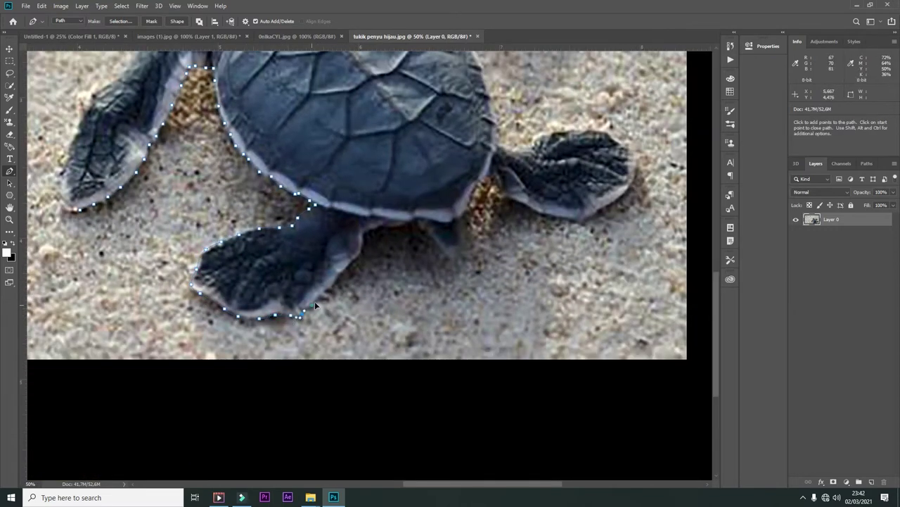
Step: Continue the pen path along the turtle's rear flipper
{"action": "scroll", "coordinate": [335, 290], "scroll_direction": "up", "scroll_amount": 1}
{"action": "scroll", "coordinate": [442, 218], "scroll_direction": "right", "scroll_amount": 3}
{"action": "left_click", "coordinate": [262, 245]}
{"action": "left_click", "coordinate": [277, 260]}
{"action": "left_click", "coordinate": [293, 278]}
{"action": "left_click", "coordinate": [313, 273]}
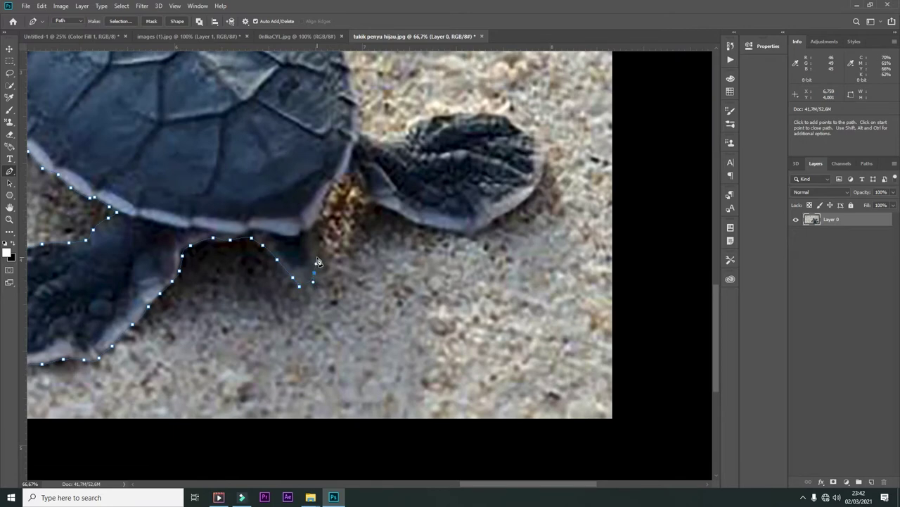
{"action": "scroll", "coordinate": [358, 181], "scroll_direction": "down", "scroll_amount": 1}
{"action": "scroll", "coordinate": [380, 246], "scroll_direction": "down", "scroll_amount": 1}
{"action": "scroll", "coordinate": [394, 295], "scroll_direction": "left", "scroll_amount": 2}
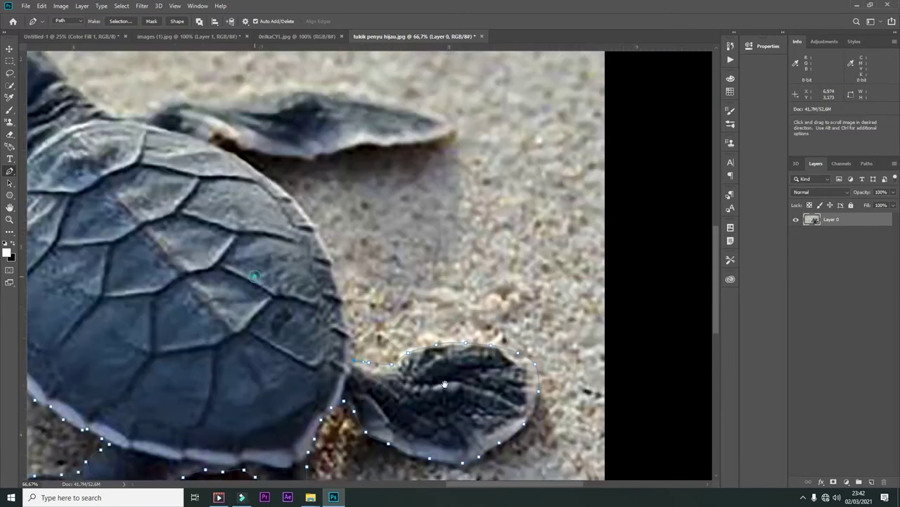
{"action": "scroll", "coordinate": [411, 335], "scroll_direction": "down", "scroll_amount": 1}
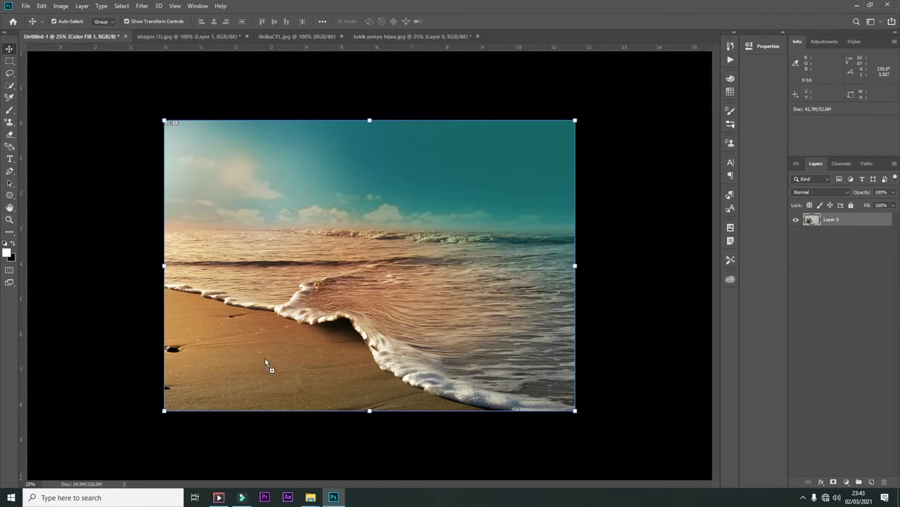
Step: Bring the cut-out turtle into the beach composite, then rotate, scale and move it onto the sand
{"action": "left_click_drag", "start_coordinate": [265, 360], "coordinate": [302, 337]}
{"action": "key", "text": "ctrl+t"}
{"action": "left_click_drag", "start_coordinate": [493, 443], "coordinate": [422, 458]}
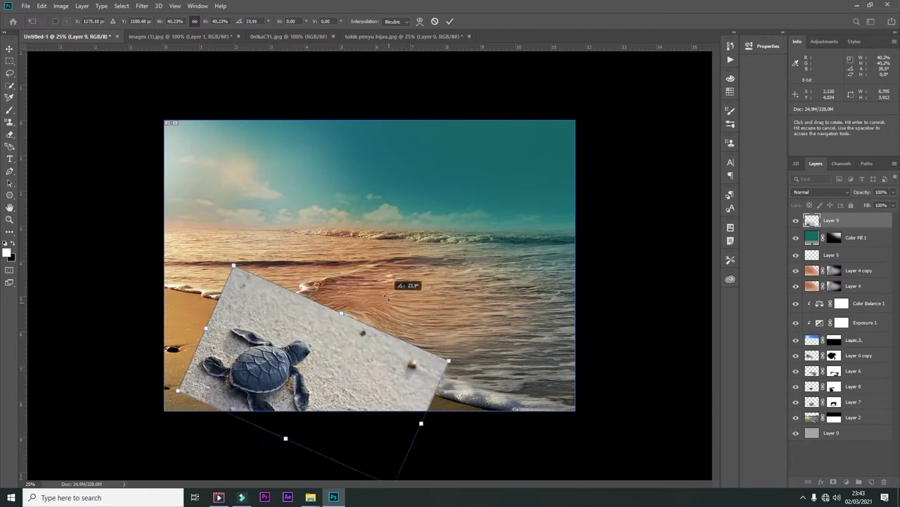
{"action": "left_click_drag", "start_coordinate": [446, 362], "coordinate": [366, 340]}
{"action": "left_click_drag", "start_coordinate": [303, 358], "coordinate": [362, 359]}
Step: Warp the turtle's bottom edge and lower-left corner, then set its opacity to 70%
{"action": "left_click", "coordinate": [42, 6]}
{"action": "left_click", "coordinate": [176, 225]}
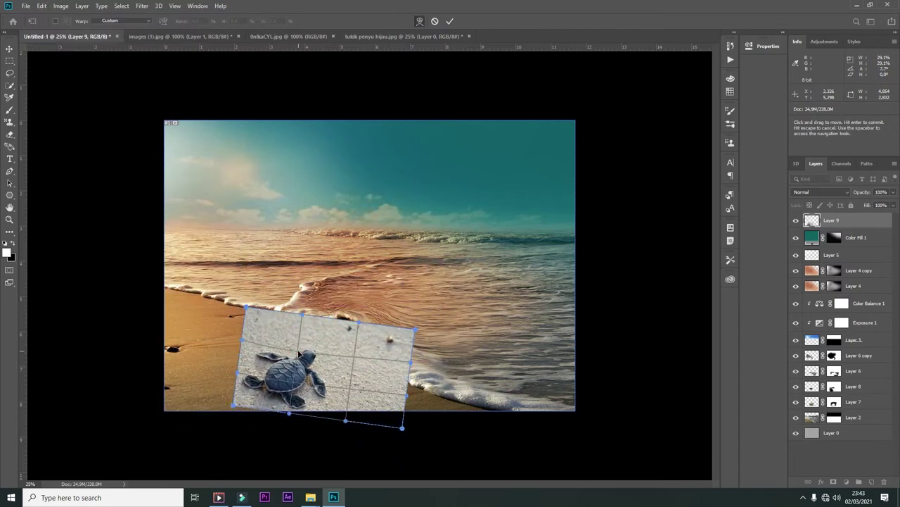
{"action": "left_click_drag", "start_coordinate": [345, 421], "coordinate": [345, 417]}
{"action": "left_click_drag", "start_coordinate": [290, 416], "coordinate": [274, 416]}
{"action": "key", "text": "Return"}
{"action": "key", "text": "7"}
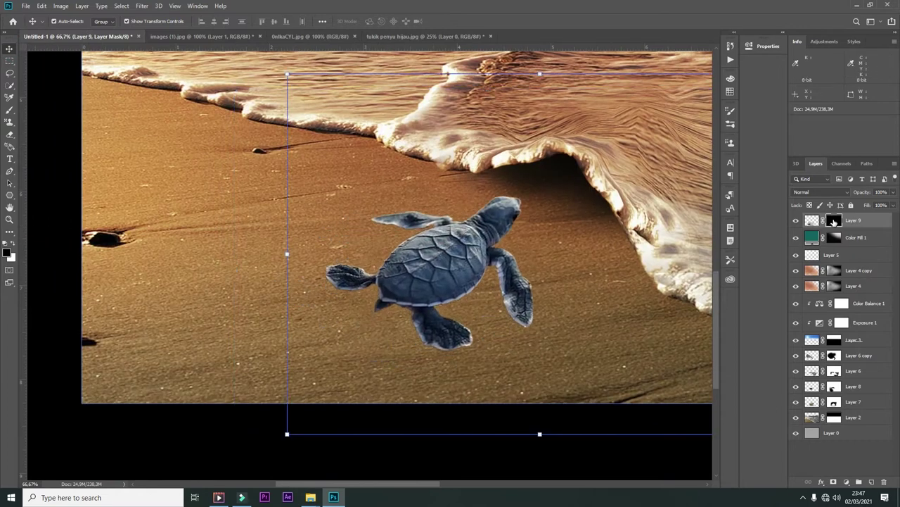
Step: Shrink and reposition the turtle, then puppet-warp it with pins to bend its left flipper
{"action": "key", "text": "ctrl+t"}
{"action": "left_click_drag", "start_coordinate": [436, 281], "coordinate": [423, 341]}
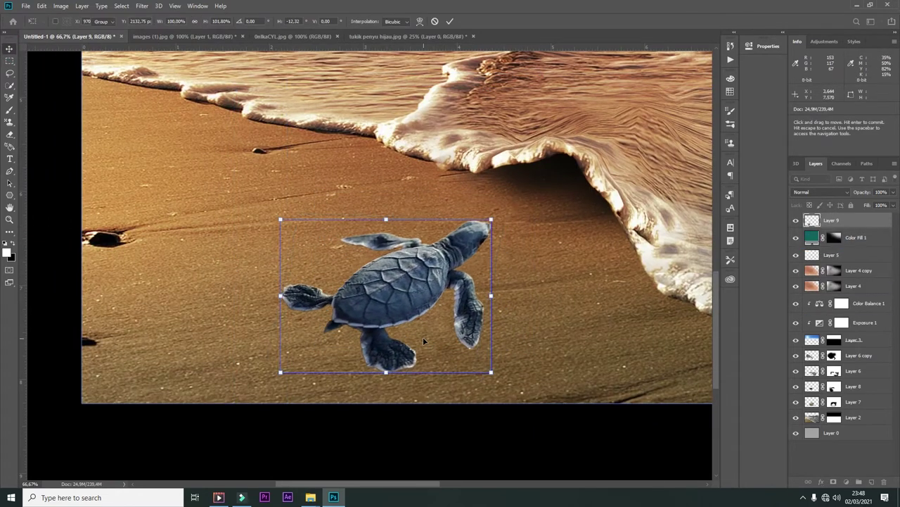
{"action": "left_click", "coordinate": [41, 6]}
{"action": "left_click", "coordinate": [43, 140]}
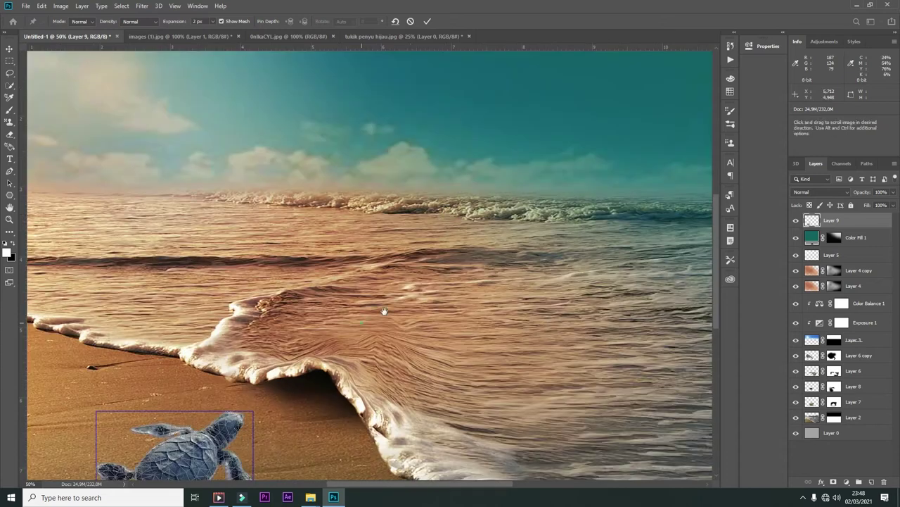
{"action": "left_click_drag", "start_coordinate": [267, 276], "coordinate": [264, 275]}
{"action": "left_click", "coordinate": [399, 320]}
{"action": "left_click", "coordinate": [416, 249]}
{"action": "left_click", "coordinate": [318, 330]}
{"action": "left_click", "coordinate": [328, 360]}
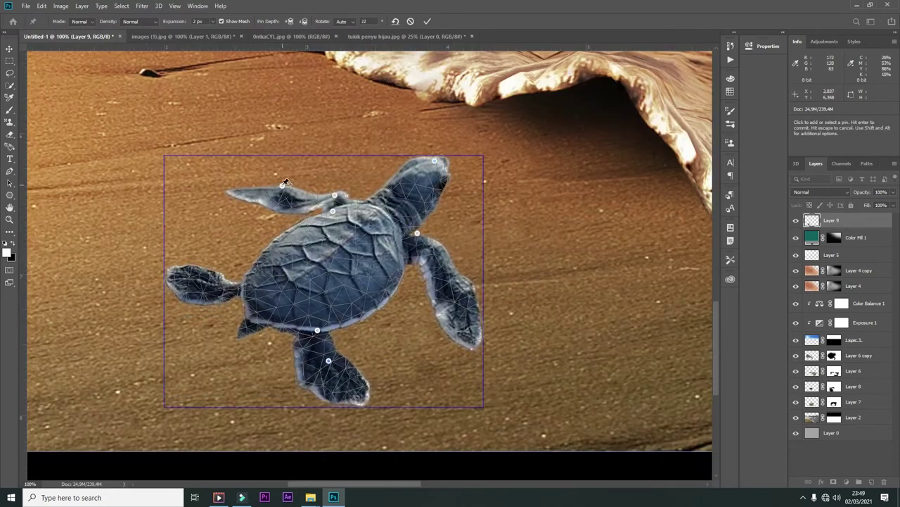
{"action": "left_click_drag", "start_coordinate": [285, 183], "coordinate": [278, 172]}
{"action": "key", "text": "Return"}
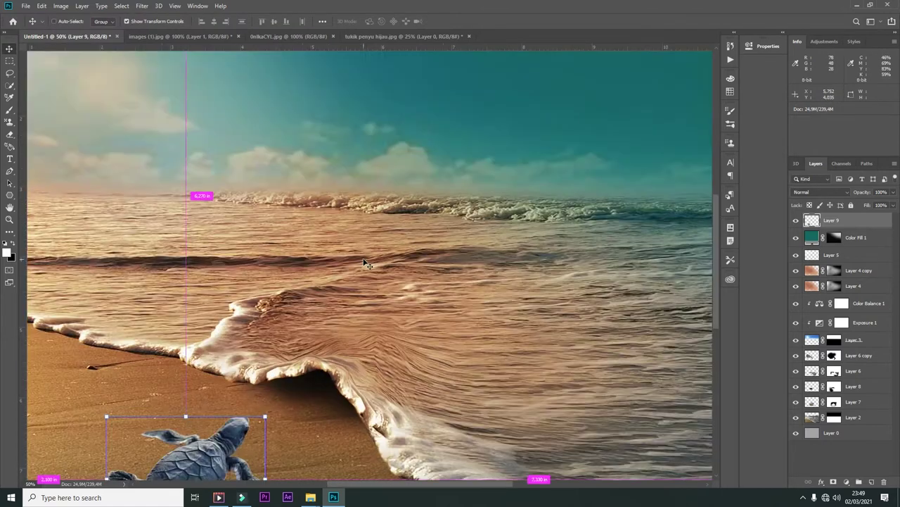
Step: Add a Levels adjustment layer above the turtle
{"action": "scroll", "coordinate": [365, 263], "scroll_direction": "down", "scroll_amount": 5}
{"action": "left_click", "coordinate": [858, 482]}
{"action": "left_click", "coordinate": [816, 366]}
Step: Brighten Levels 1's white point, invert its mask to black, and ready the brush
{"action": "left_click_drag", "start_coordinate": [693, 142], "coordinate": [654, 141]}
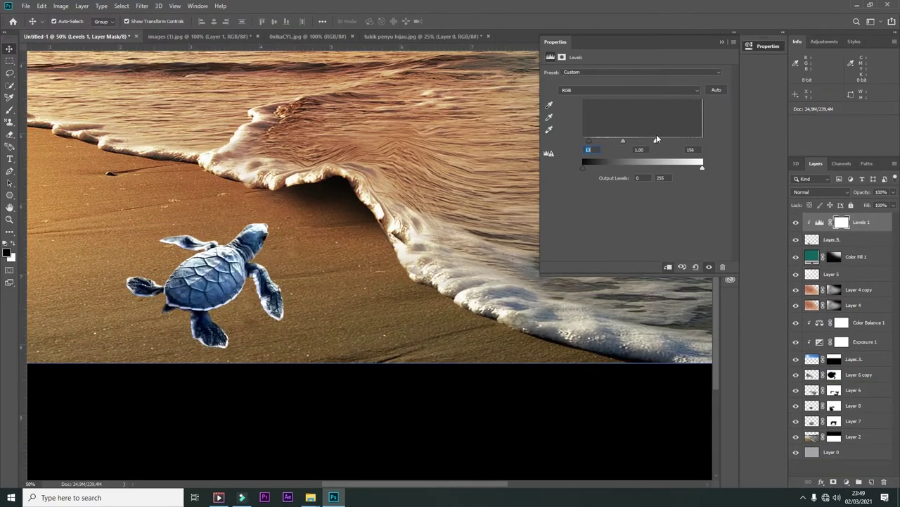
{"action": "key", "text": "ctrl+i"}
{"action": "scroll", "coordinate": [406, 268], "scroll_direction": "up", "scroll_amount": 1}
{"action": "left_click_drag", "start_coordinate": [406, 268], "coordinate": [526, 258]}
{"action": "key", "text": "b"}
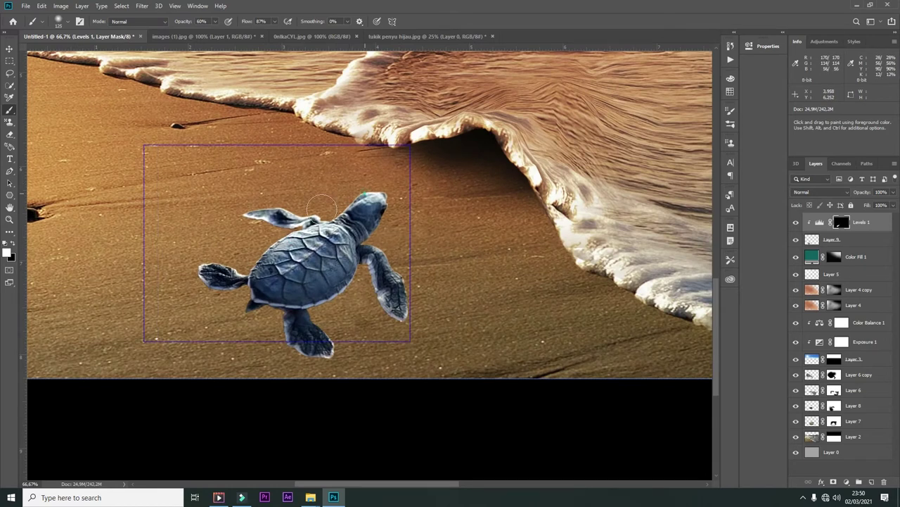
Step: Add a Levels 2 layer with an inverted mask and paint it onto the turtle's shell
{"action": "left_click", "coordinate": [858, 482]}
{"action": "left_click", "coordinate": [816, 366]}
{"action": "key", "text": "ctrl+i"}
{"action": "left_click_drag", "start_coordinate": [339, 271], "coordinate": [349, 245]}
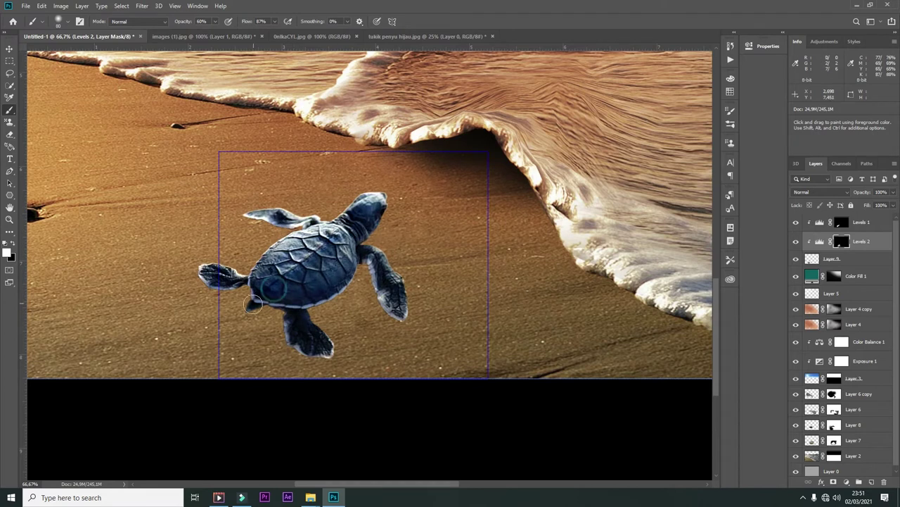
Step: Duplicate the turtle's Layer 9 and start transforming the copy
{"action": "key", "text": "alt+bracketleft"}
{"action": "key", "text": "ctrl+j"}
{"action": "key", "text": "ctrl+t"}
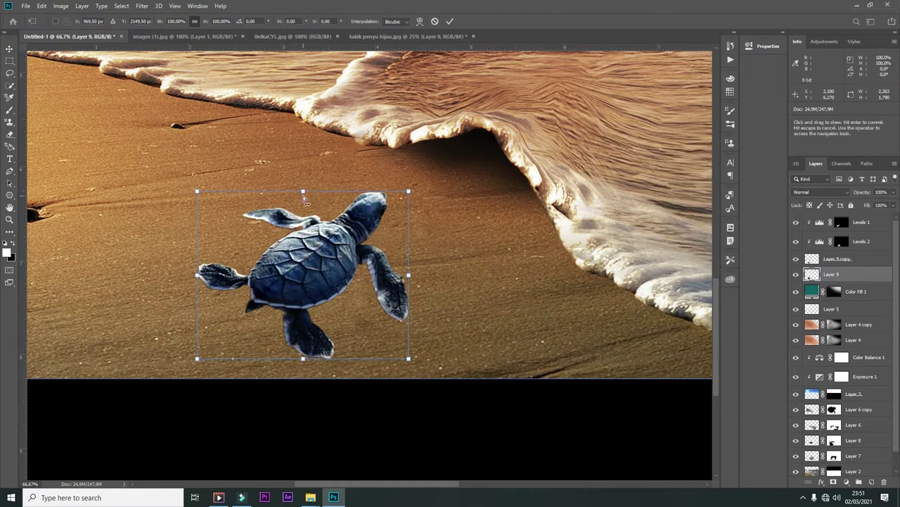
Step: Apply a Gaussian Blur to the turtle copy and paint its mask
{"action": "key", "text": "Return"}
{"action": "left_click", "coordinate": [142, 6]}
{"action": "left_click", "coordinate": [292, 146]}
{"action": "key", "text": "Return"}
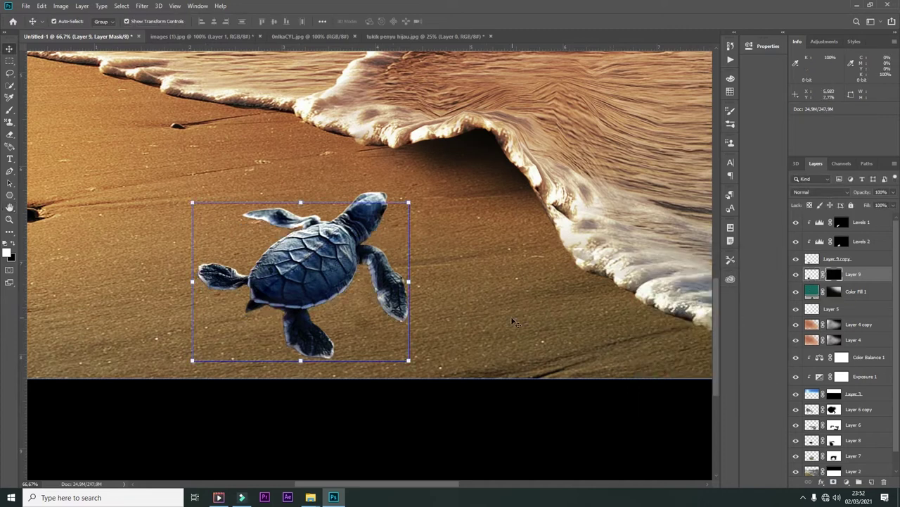
{"action": "key", "text": "b"}
{"action": "key", "text": "ctrl+plus"}
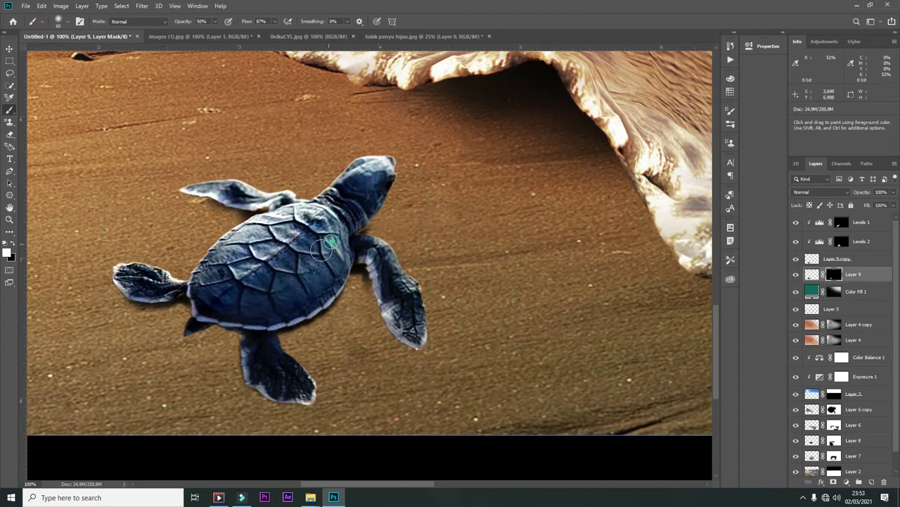
{"action": "scroll", "coordinate": [322, 241], "scroll_direction": "down", "scroll_amount": 3}
{"action": "scroll", "coordinate": [317, 282], "scroll_direction": "up", "scroll_amount": 1}
Step: Add an empty Layer 10 beneath the turtle, then select the Color Fill 1 layer
{"action": "left_click", "coordinate": [811, 274]}
{"action": "key", "text": "ctrl+shift+alt+n"}
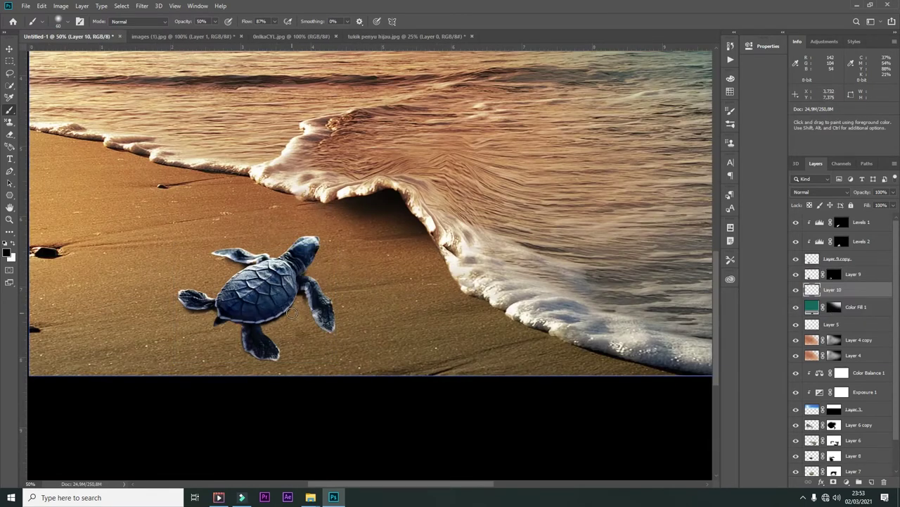
{"action": "scroll", "coordinate": [292, 302], "scroll_direction": "up", "scroll_amount": 4}
{"action": "scroll", "coordinate": [308, 287], "scroll_direction": "down", "scroll_amount": 1}
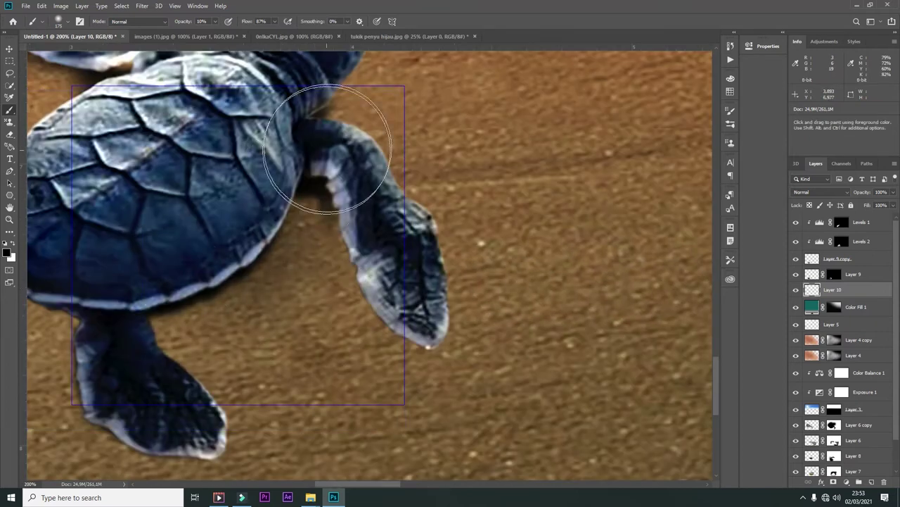
{"action": "scroll", "coordinate": [337, 311], "scroll_direction": "down", "scroll_amount": 1}
{"action": "scroll", "coordinate": [204, 419], "scroll_direction": "down", "scroll_amount": 2}
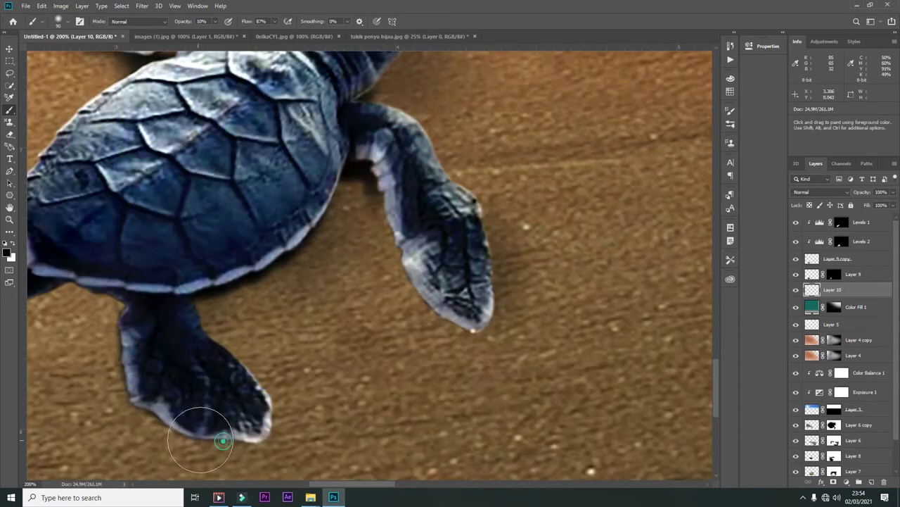
{"action": "scroll", "coordinate": [279, 276], "scroll_direction": "down", "scroll_amount": 2}
{"action": "scroll", "coordinate": [131, 202], "scroll_direction": "down", "scroll_amount": 2}
{"action": "key", "text": "v"}
{"action": "left_click", "coordinate": [427, 186]}
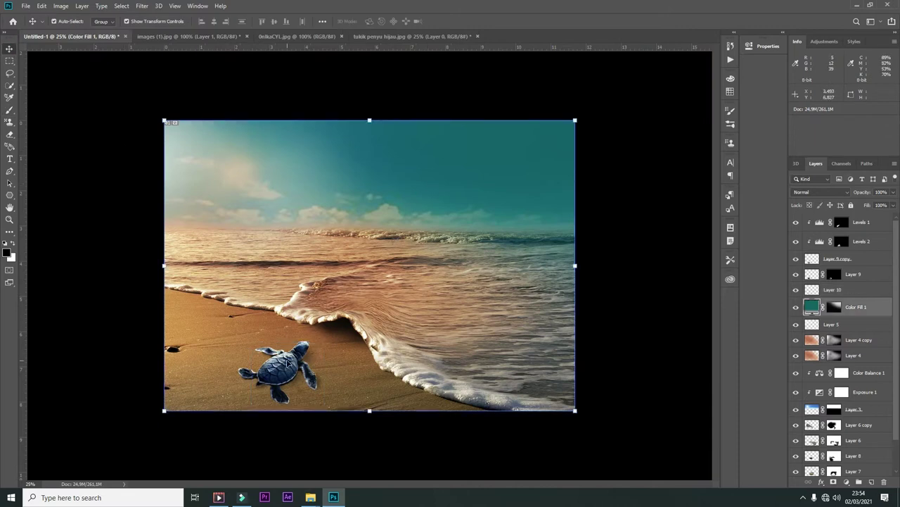
Step: Add a Hue/Saturation adjustment colorized at Saturation 49 and Lightness +6
{"action": "key", "text": "ctrl+plus"}
{"action": "left_click", "coordinate": [846, 482]}
{"action": "left_click", "coordinate": [834, 362]}
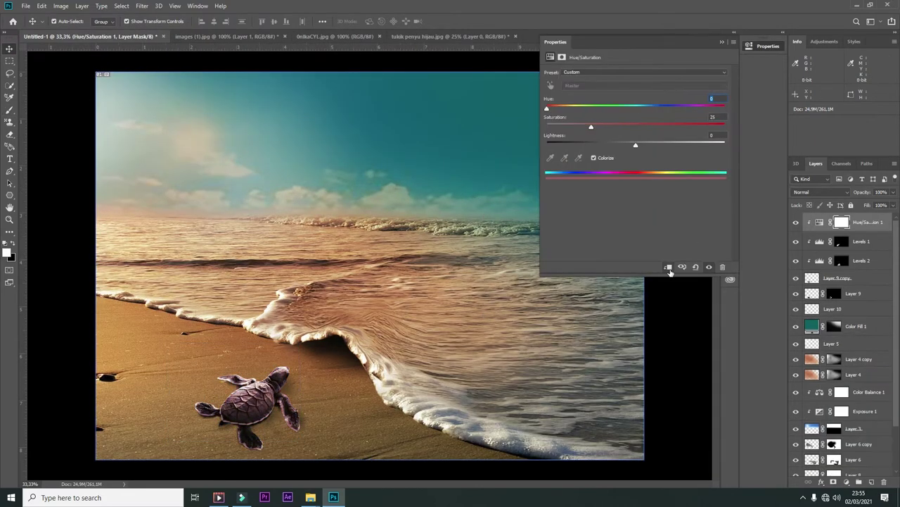
{"action": "mouse_move", "coordinate": [593, 128]}
{"action": "left_mouse_down"}
{"action": "mouse_move", "coordinate": [633, 127]}
{"action": "mouse_move", "coordinate": [641, 146]}
{"action": "left_mouse_up"}
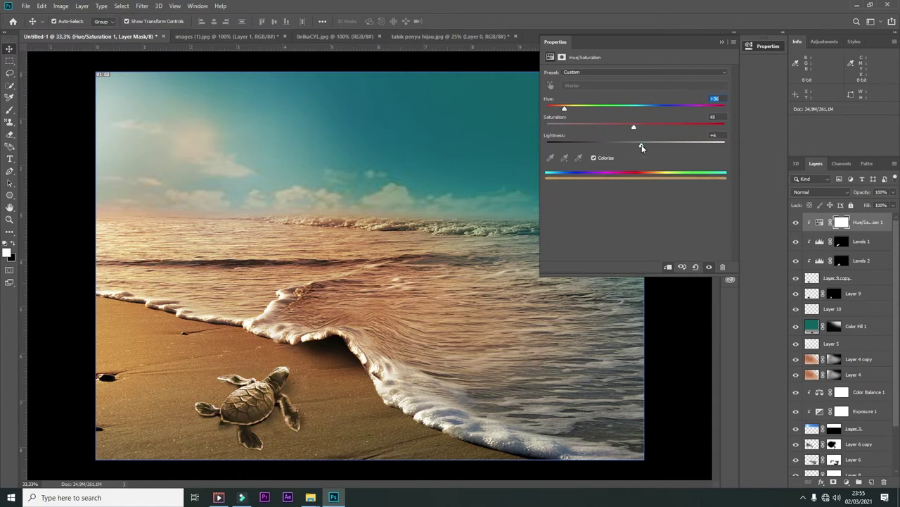
{"action": "left_click", "coordinate": [722, 41]}
Step: Invert the Hue/Saturation mask to black and set up a black brush at 30% opacity
{"action": "key", "text": "ctrl+i"}
{"action": "key", "text": "ctrl+plus"}
{"action": "key", "text": "ctrl+plus"}
{"action": "scroll", "coordinate": [264, 192], "scroll_direction": "down", "scroll_amount": 3}
{"action": "key", "text": "b"}
{"action": "key", "text": "x"}
{"action": "key", "text": "x"}
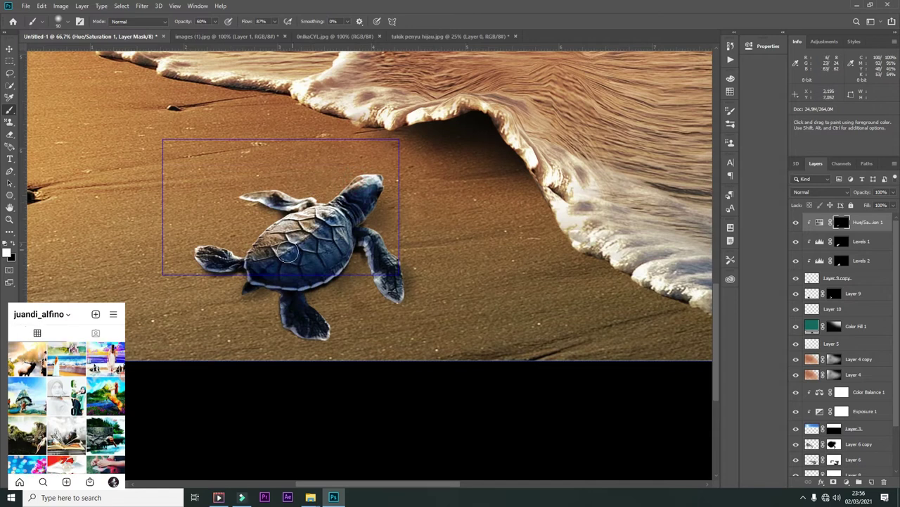
{"action": "key", "text": "3"}
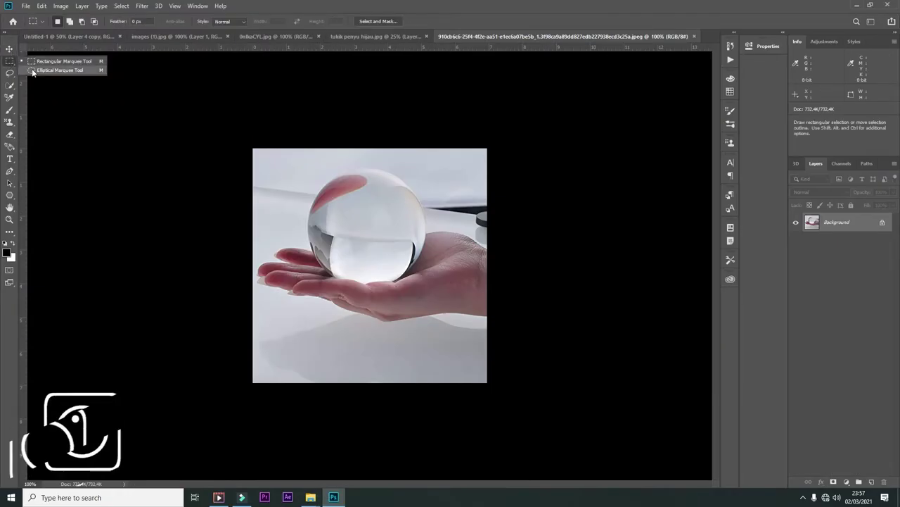
Step: Paste the circular crystal ball cut-out into the beach composite as Layer 11 over the turtle
{"action": "key", "text": "ctrl+c"}
{"action": "left_click", "coordinate": [68, 36]}
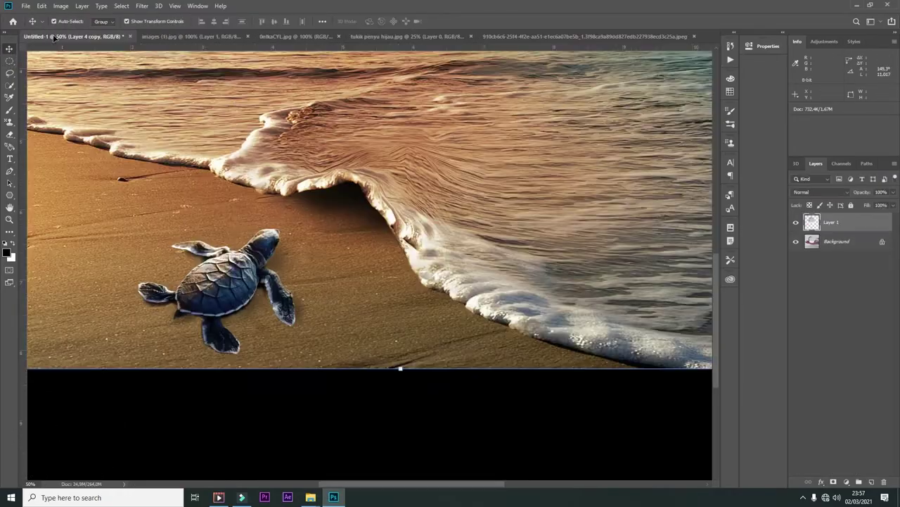
{"action": "key", "text": "ctrl+v"}
{"action": "right_click", "coordinate": [850, 242]}
{"action": "left_click", "coordinate": [795, 218]}
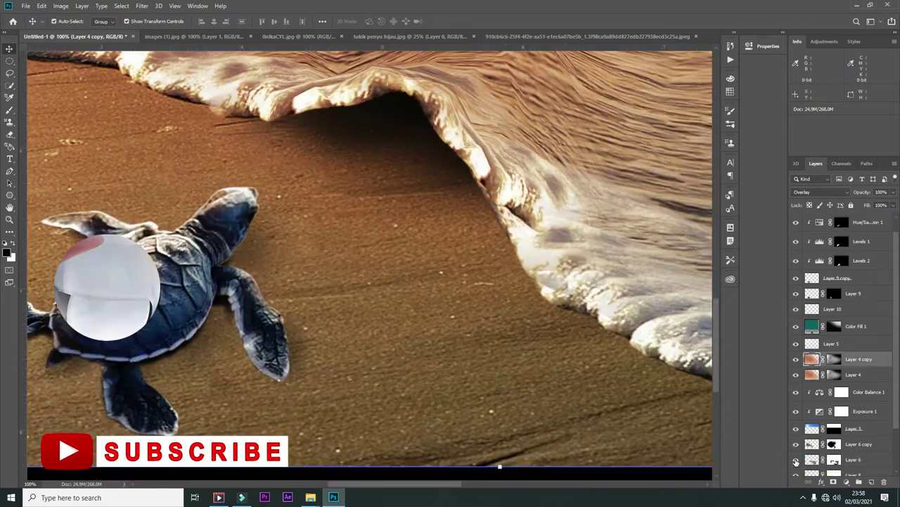
{"action": "scroll", "coordinate": [550, 274], "scroll_direction": "right", "scroll_amount": 5}
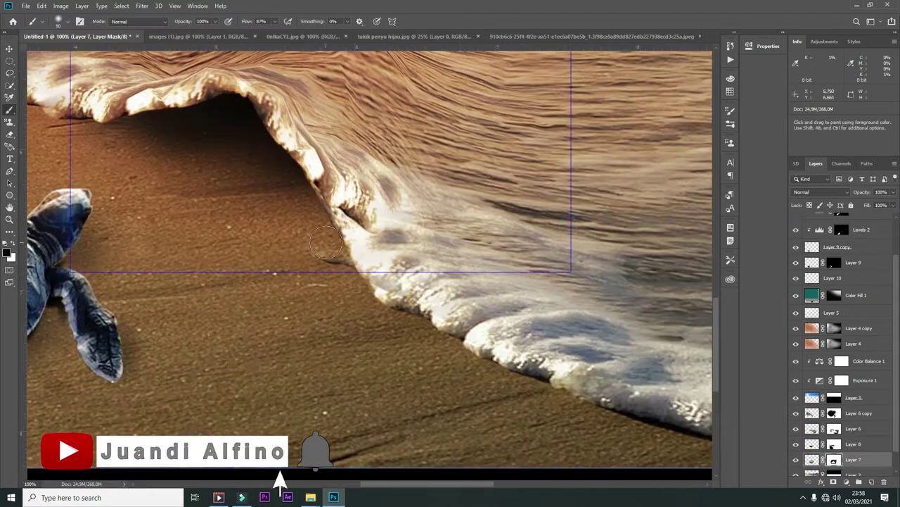
{"action": "key", "text": "ctrl+plus"}
{"action": "key", "text": "ctrl+plus"}
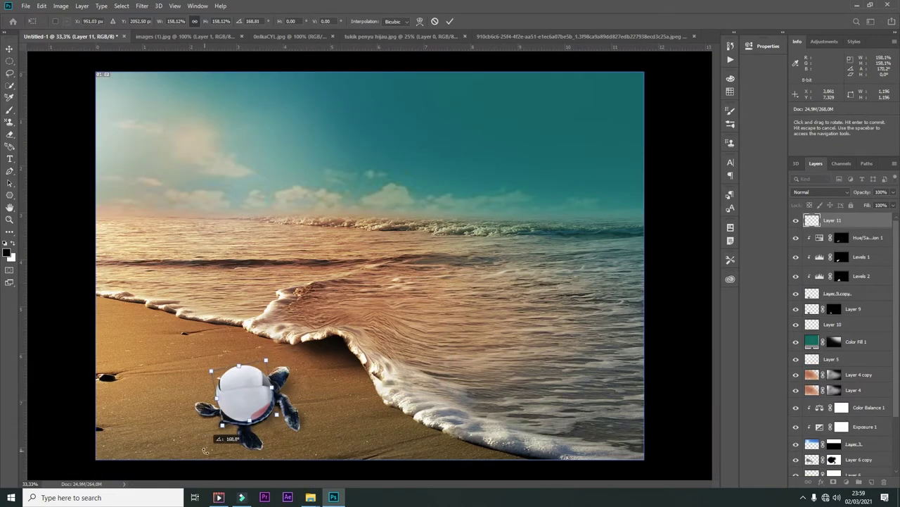
Step: Commit the ball's transform and patch its dark grey areas with clean bubble texture
{"action": "key", "text": "Return"}
{"action": "key", "text": "ctrl+plus"}
{"action": "key", "text": "ctrl+plus"}
{"action": "key", "text": "j"}
{"action": "left_click_drag", "start_coordinate": [209, 156], "coordinate": [285, 273]}
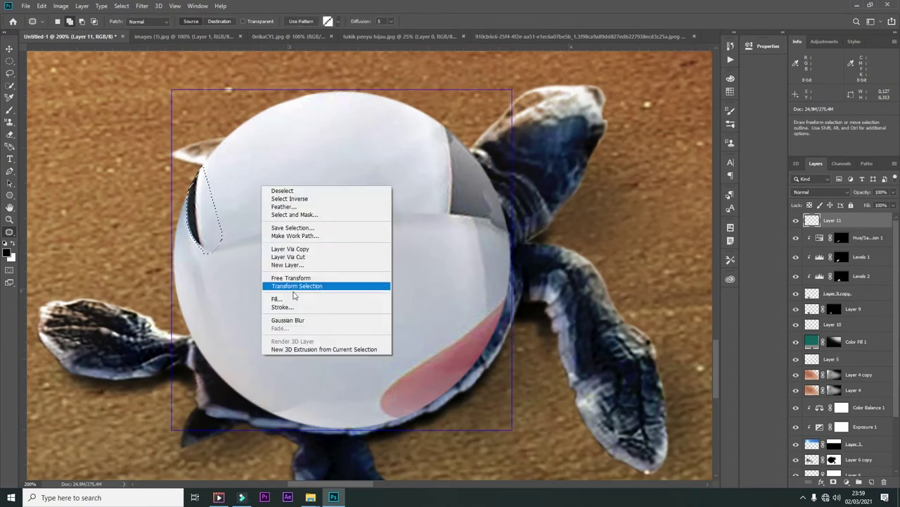
{"action": "left_click_drag", "start_coordinate": [205, 265], "coordinate": [194, 243]}
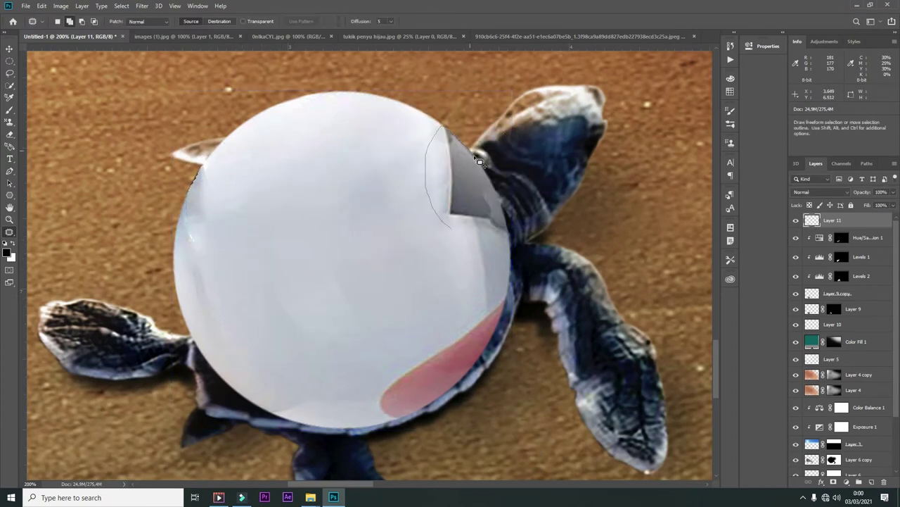
{"action": "left_click_drag", "start_coordinate": [418, 216], "coordinate": [437, 284]}
{"action": "left_click_drag", "start_coordinate": [422, 420], "coordinate": [511, 133]}
{"action": "key", "text": "ctrl+d"}
{"action": "key", "text": "v"}
{"action": "key", "text": "ctrl+plus"}
{"action": "key", "text": "ctrl+plus"}
{"action": "key", "text": "ctrl+plus"}
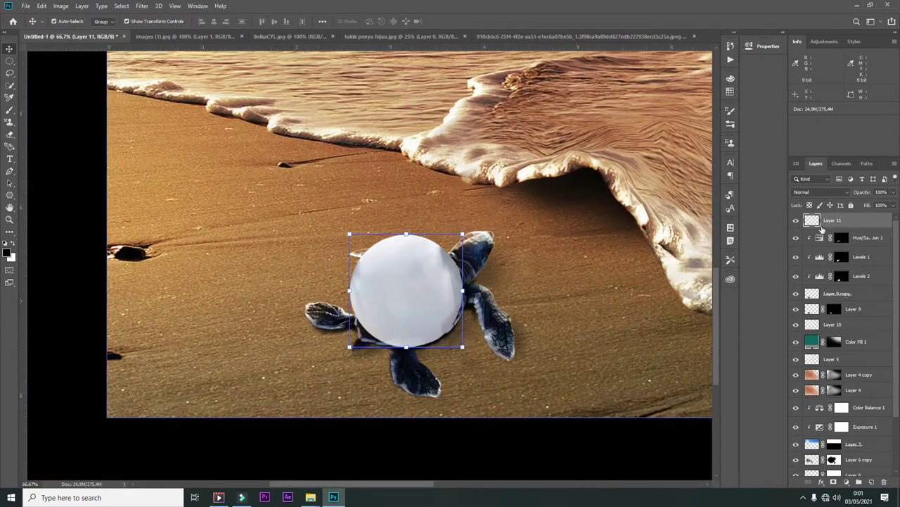
{"action": "left_click", "coordinate": [821, 191]}
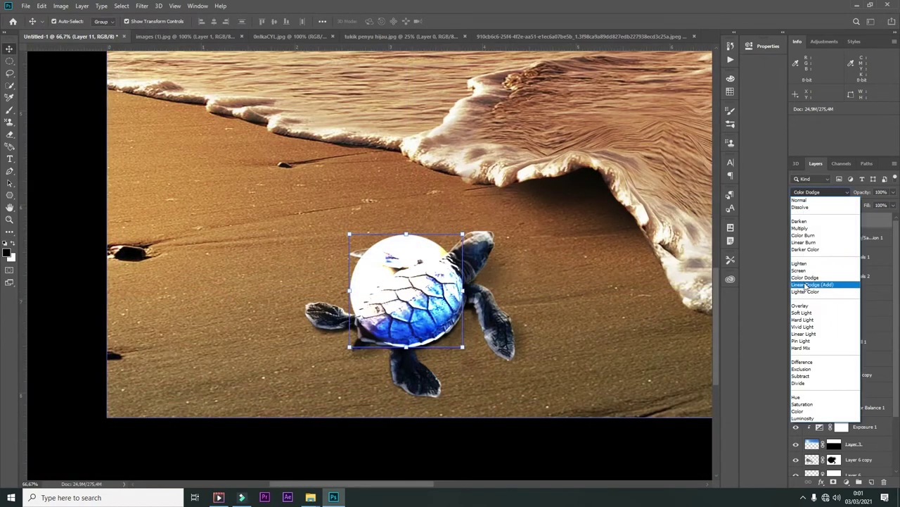
Step: Set the bubble layer to Hard Light and apply Levels with black input 110 and midtones 1.30
{"action": "left_click", "coordinate": [802, 320]}
{"action": "key", "text": "ctrl+l"}
{"action": "left_click_drag", "start_coordinate": [560, 378], "coordinate": [610, 379]}
{"action": "left_click_drag", "start_coordinate": [678, 379], "coordinate": [636, 381]}
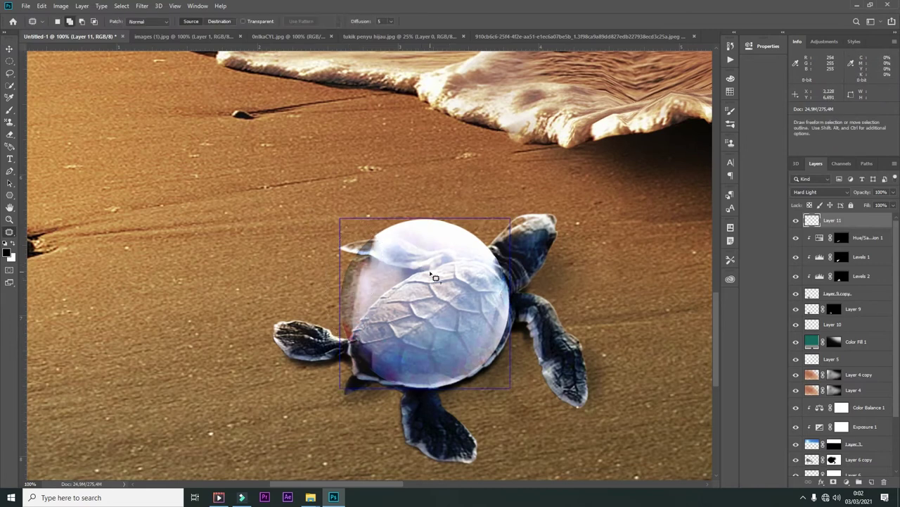
Step: Copy the patched piece into Layer 12 and rotate it about -68 degrees
{"action": "key", "text": "ctrl+j"}
{"action": "key", "text": "ctrl+t"}
{"action": "left_click_drag", "start_coordinate": [436, 205], "coordinate": [360, 205]}
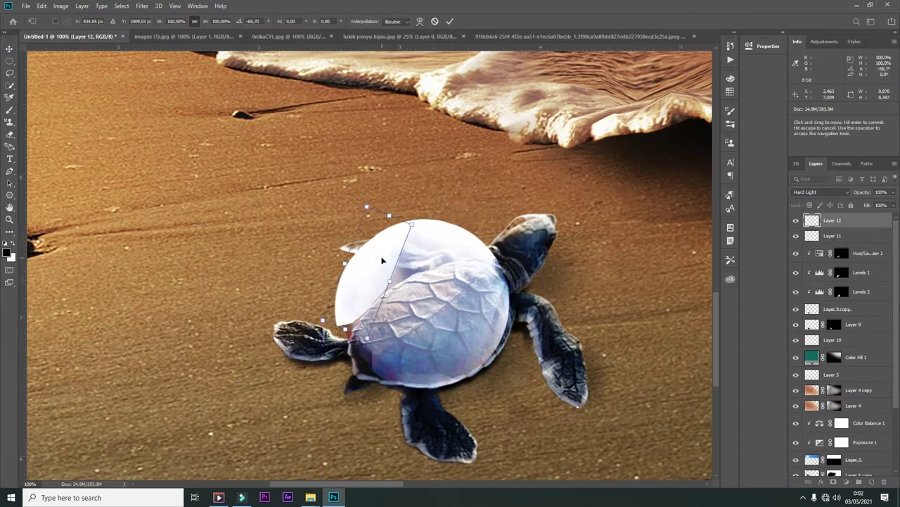
{"action": "key", "text": "ctrl+plus"}
{"action": "key", "text": "ctrl+plus"}
{"action": "key", "text": "Return"}
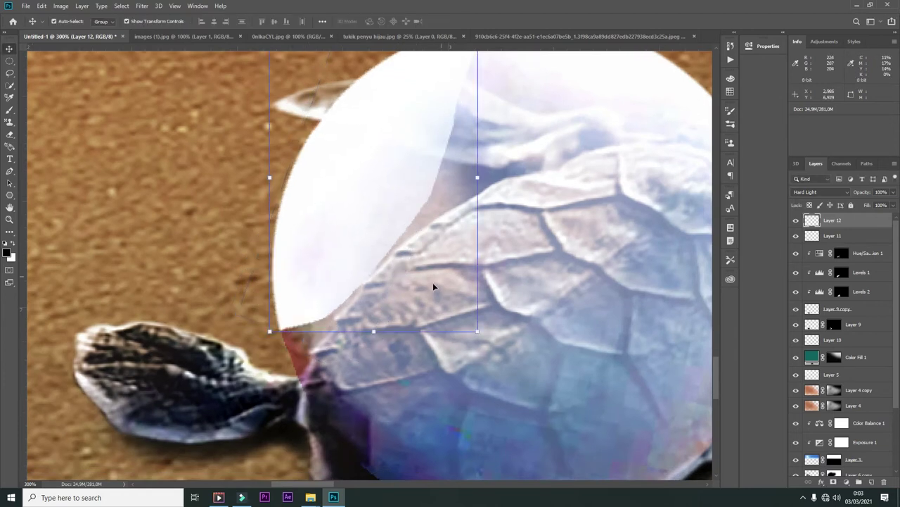
Step: Mask away the upper-left of Layer 12's highlight and duplicate it onto the bubble's left half
{"action": "key", "text": "ctrl+minus"}
{"action": "key", "text": "b"}
{"action": "mouse_move", "coordinate": [465, 178]}
{"action": "left_mouse_down"}
{"action": "mouse_move", "coordinate": [389, 293]}
{"action": "mouse_move", "coordinate": [375, 253]}
{"action": "left_mouse_up"}
{"action": "key", "text": "v"}
{"action": "key", "text": "ctrl+j"}
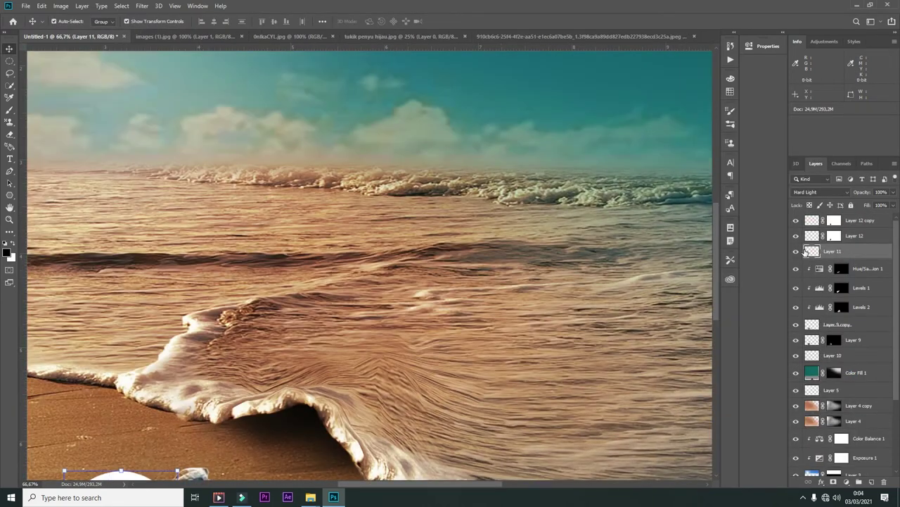
Step: Set Layer 12 copy to Hard Light, apply Levels midtone 0.95, and brighten with the RGB curve
{"action": "left_click", "coordinate": [836, 193]}
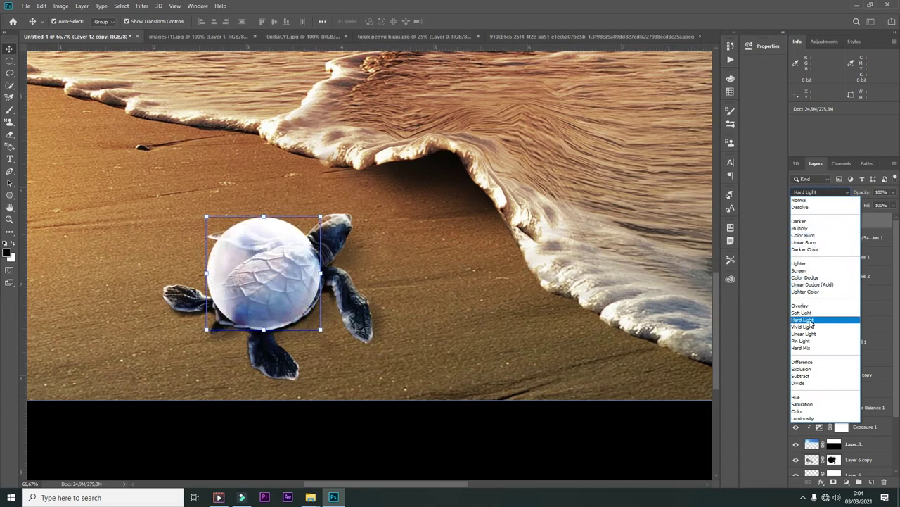
{"action": "left_click", "coordinate": [802, 319]}
{"action": "key", "text": "ctrl+plus"}
{"action": "key", "text": "ctrl+plus"}
{"action": "key", "text": "ctrl+l"}
{"action": "left_click_drag", "start_coordinate": [619, 379], "coordinate": [625, 380]}
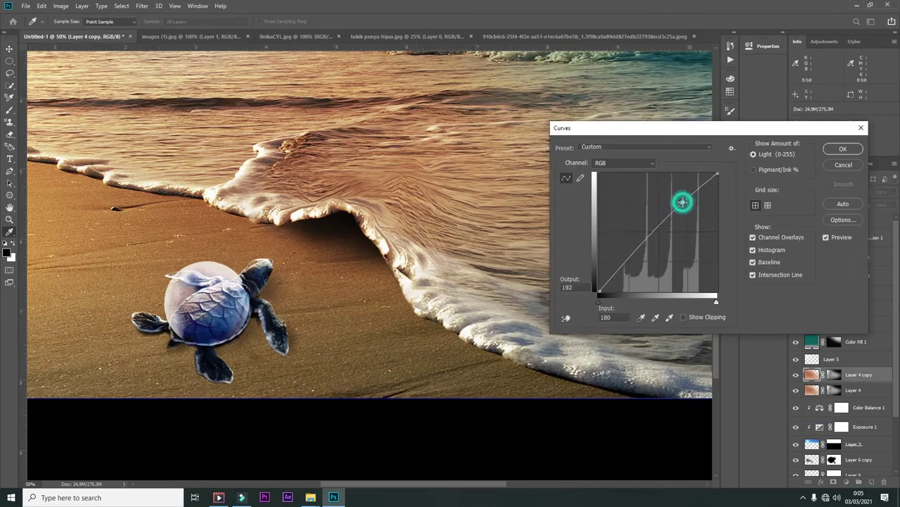
{"action": "left_click_drag", "start_coordinate": [683, 201], "coordinate": [678, 188]}
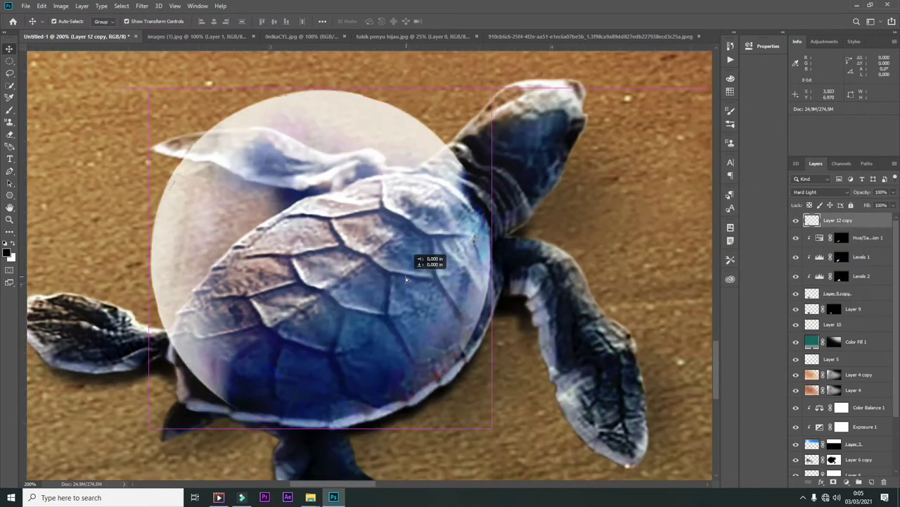
Step: Stretch and skew the bubble copy to fit the shell, keeping Hard Light blending
{"action": "left_click_drag", "start_coordinate": [315, 100], "coordinate": [318, 74]}
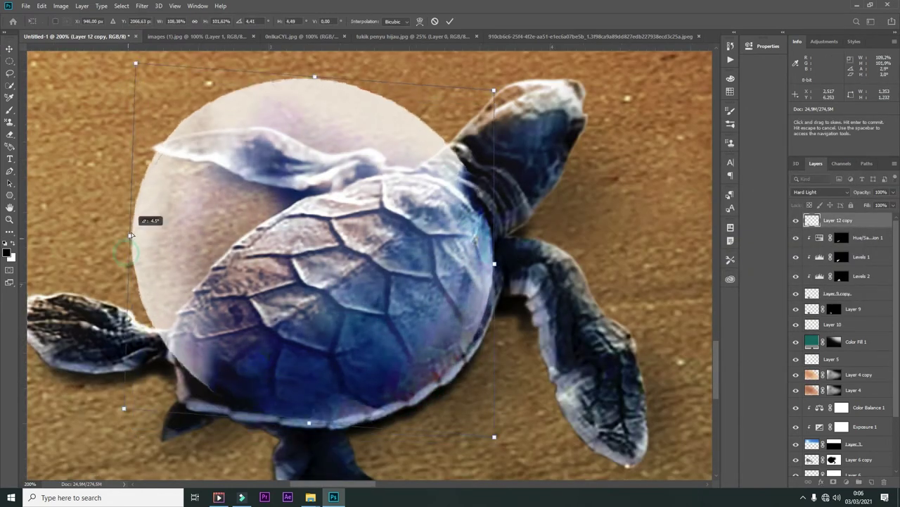
{"action": "left_click_drag", "start_coordinate": [134, 261], "coordinate": [111, 243]}
{"action": "left_click_drag", "start_coordinate": [315, 431], "coordinate": [290, 437]}
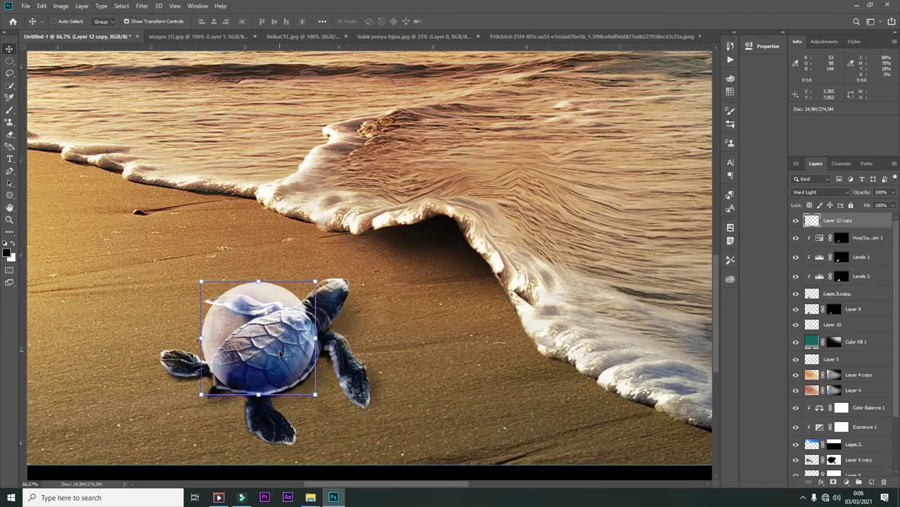
{"action": "key", "text": "ctrl+plus"}
{"action": "key", "text": "shift+plus"}
{"action": "key", "text": "shift+plus"}
{"action": "key", "text": "shift+minus"}
{"action": "key", "text": "shift+plus"}
{"action": "key", "text": "shift+minus"}
{"action": "key", "text": "shift+minus"}
Step: Try a teal hue shift on the bubble copy, then cancel it
{"action": "key", "text": "ctrl+u"}
{"action": "mouse_move", "coordinate": [676, 189]}
{"action": "left_mouse_down"}
{"action": "mouse_move", "coordinate": [704, 189]}
{"action": "mouse_move", "coordinate": [675, 189]}
{"action": "left_mouse_up"}
{"action": "key", "text": "Escape"}
{"action": "left_click_drag", "start_coordinate": [231, 386], "coordinate": [239, 386]}
Step: Enlarge the bubble to about 114%, rotate it about 7 degrees, and nudge it over the shell
{"action": "key", "text": "ctrl+t"}
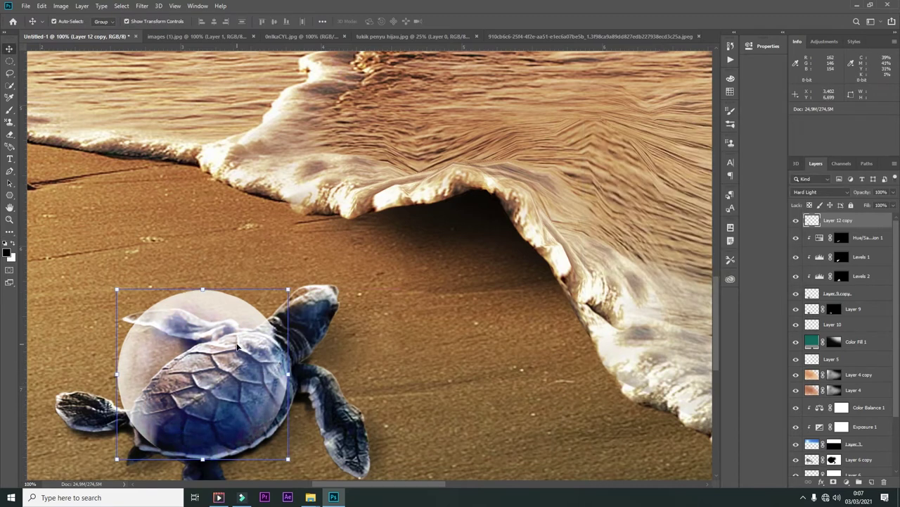
{"action": "left_click_drag", "start_coordinate": [124, 288], "coordinate": [100, 266]}
{"action": "left_click_drag", "start_coordinate": [316, 263], "coordinate": [324, 278]}
{"action": "left_click_drag", "start_coordinate": [239, 349], "coordinate": [257, 352]}
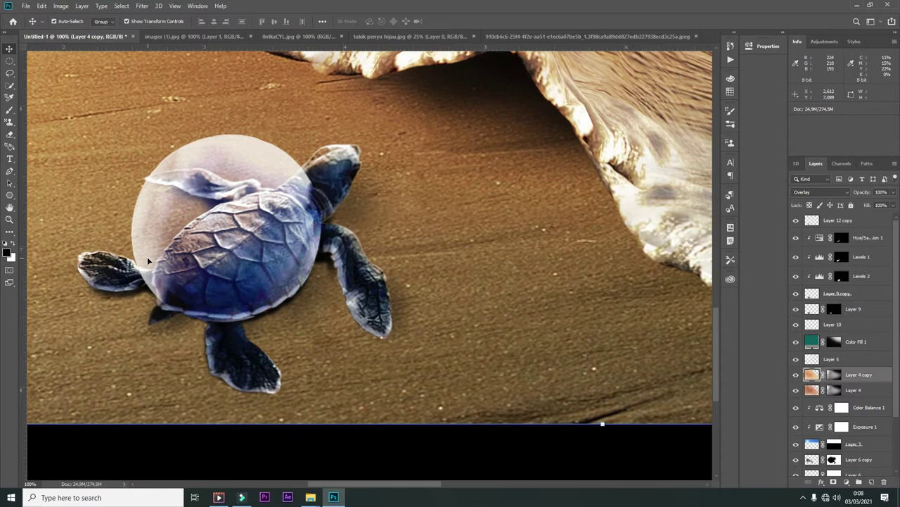
Step: Trace a pen path along the bubble's left edge, then discard it
{"action": "key", "text": "p"}
{"action": "left_click_drag", "start_coordinate": [141, 187], "coordinate": [162, 120]}
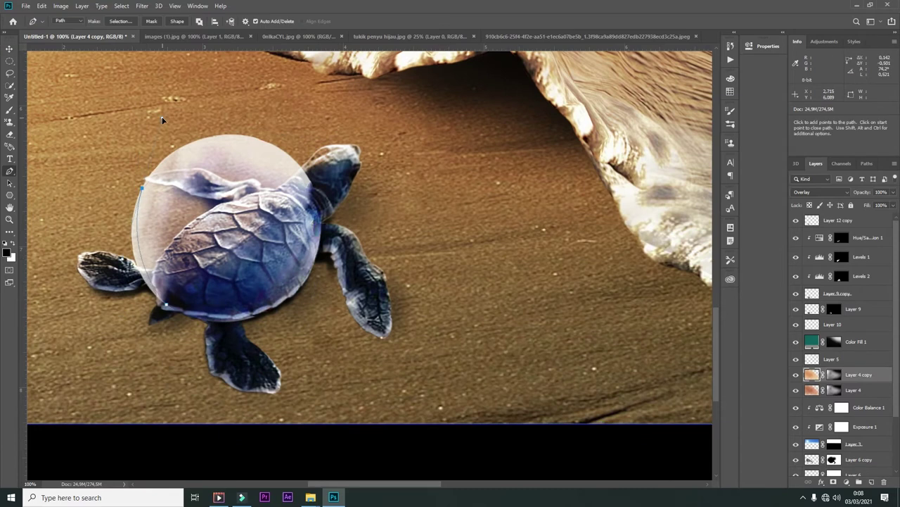
{"action": "key", "text": "Escape"}
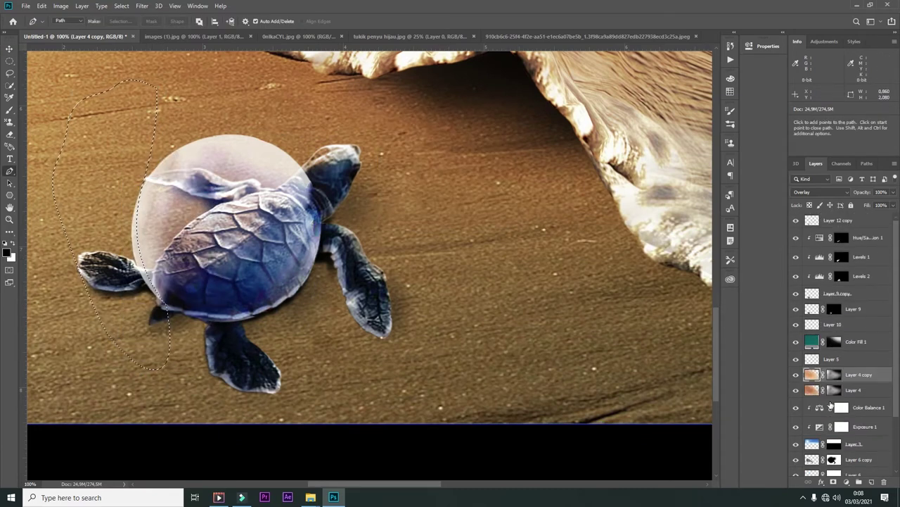
Step: Shrink and skew Layer 12 copy so the bubble hugs the turtle's shell
{"action": "left_click", "coordinate": [812, 221]}
{"action": "scroll", "coordinate": [213, 326], "scroll_direction": "up", "scroll_amount": 2}
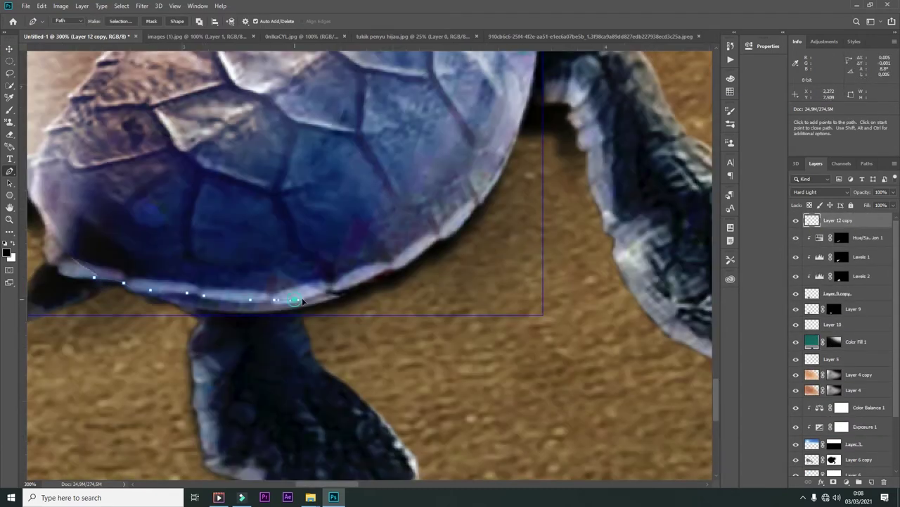
{"action": "scroll", "coordinate": [302, 300], "scroll_direction": "down", "scroll_amount": 4}
{"action": "key", "text": "v"}
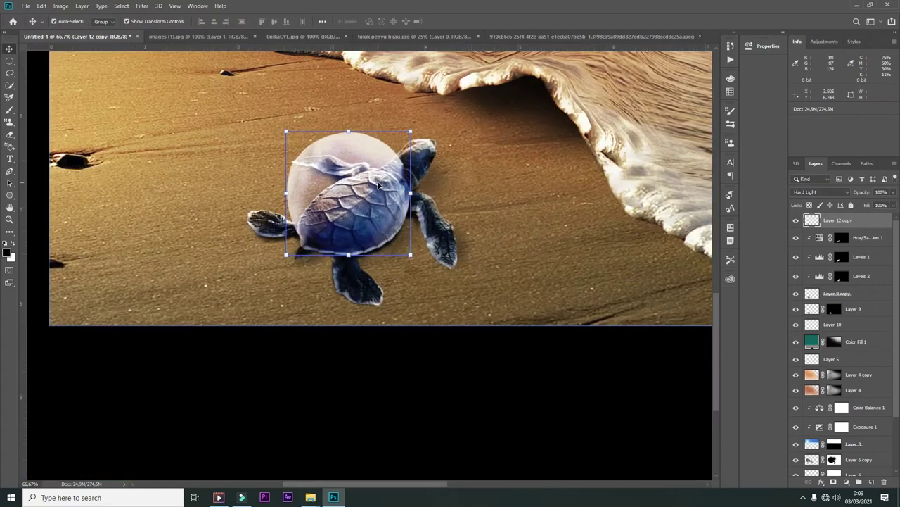
{"action": "left_click_drag", "start_coordinate": [411, 131], "coordinate": [417, 148]}
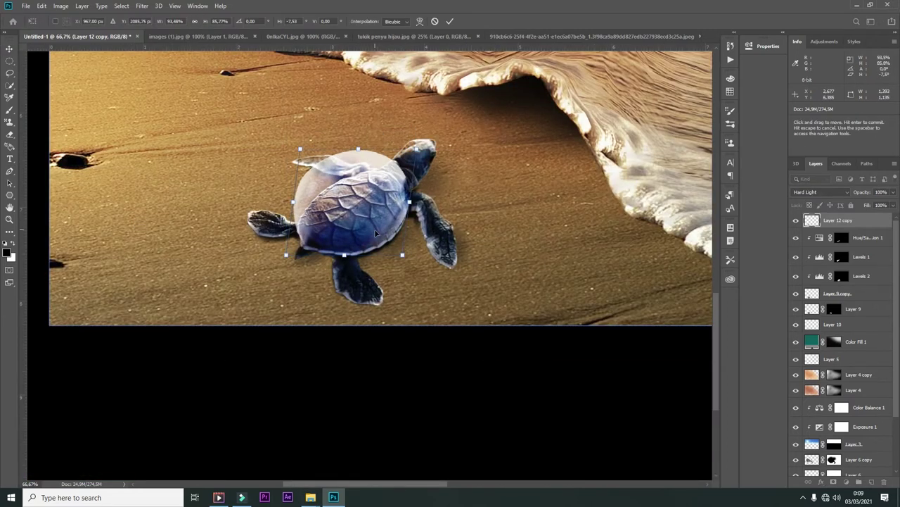
{"action": "key", "text": "Return"}
{"action": "scroll", "coordinate": [450, 89], "scroll_direction": "down", "scroll_amount": 1}
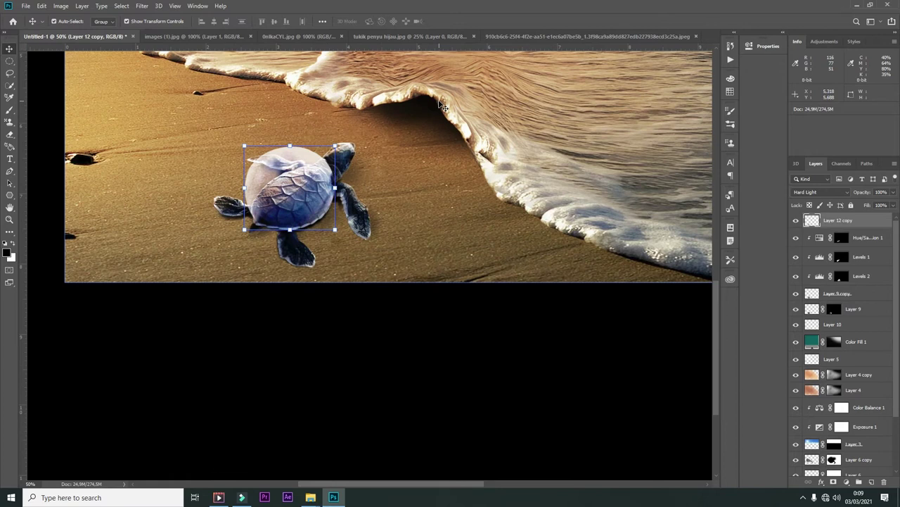
{"action": "key", "text": "Return"}
Step: Apply the blue outer glow and add a Solid Color fill layer hidden behind a black mask
{"action": "left_click", "coordinate": [835, 469]}
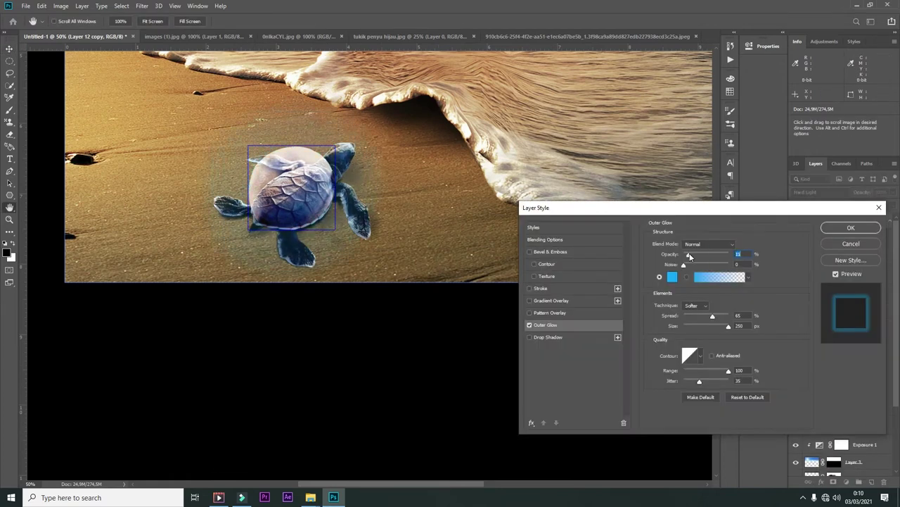
{"action": "left_click", "coordinate": [848, 229]}
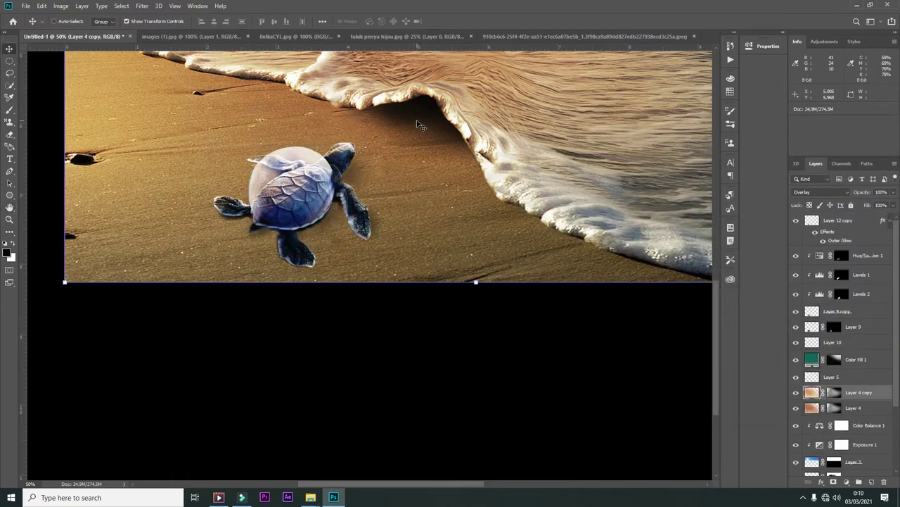
{"action": "left_click", "coordinate": [843, 314]}
{"action": "right_click", "coordinate": [842, 221]}
{"action": "key", "text": "ctrl+i"}
Step: Choose a soft brush and frame the top of the bubble in view
{"action": "key", "text": "b"}
{"action": "right_click", "coordinate": [471, 224]}
{"action": "key", "text": "Escape"}
{"action": "scroll", "coordinate": [304, 317], "scroll_direction": "up", "scroll_amount": 3, "text": "alt"}
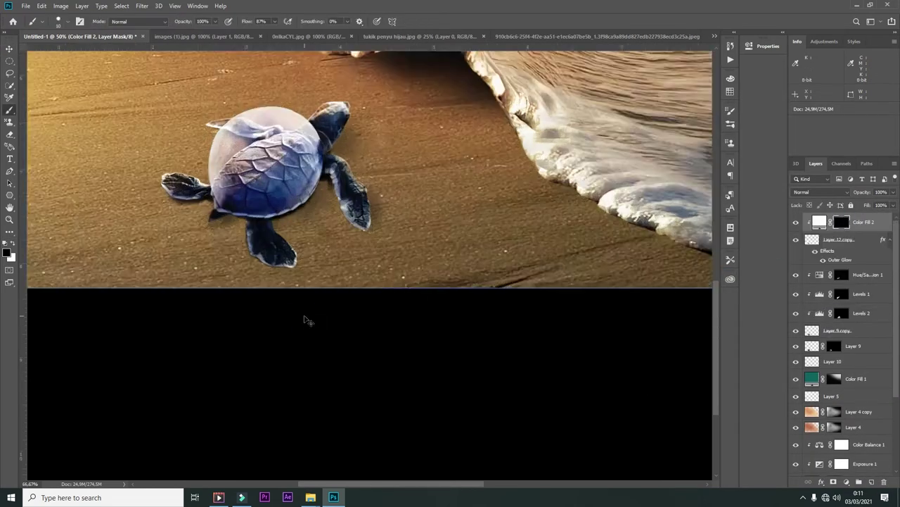
{"action": "scroll", "coordinate": [175, 248], "scroll_direction": "up", "scroll_amount": 3}
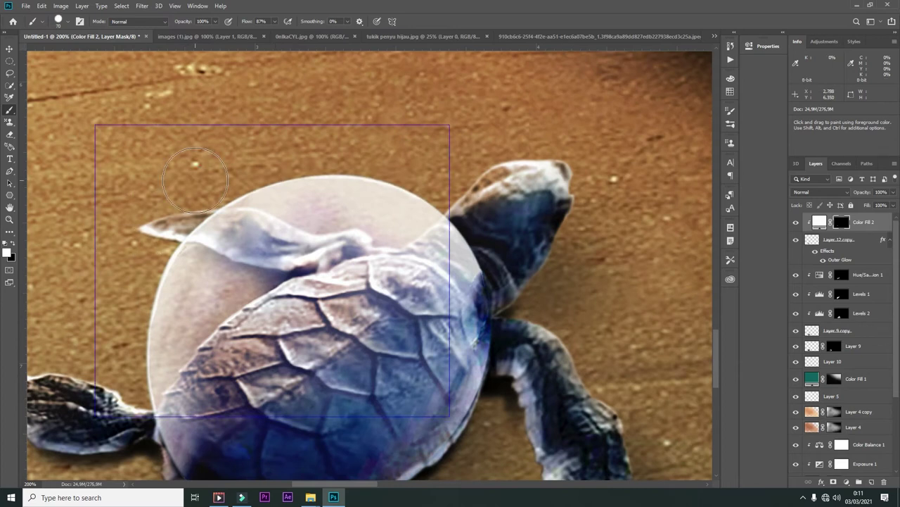
{"action": "key", "text": "h"}
{"action": "left_click", "coordinate": [474, 315]}
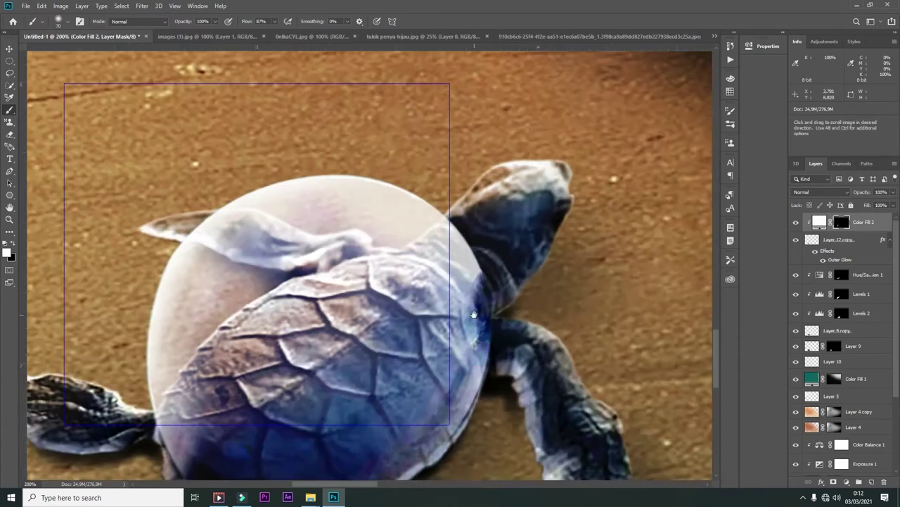
{"action": "left_click_drag", "start_coordinate": [474, 314], "coordinate": [474, 180]}
Step: Duplicate the fill as dark grey #222222, invert its mask, and paint shading with a smaller brush
{"action": "key", "text": "ctrl+j"}
{"action": "right_click", "coordinate": [854, 221]}
{"action": "left_click", "coordinate": [752, 105]}
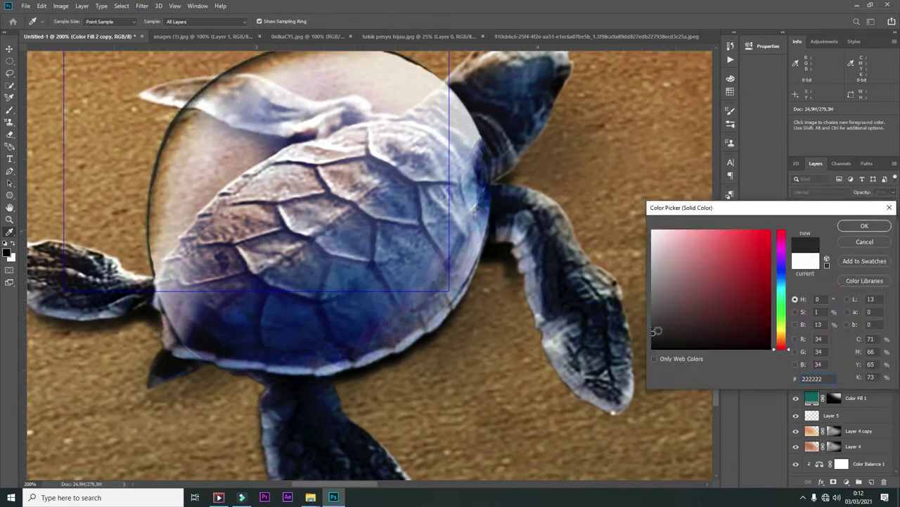
{"action": "left_click", "coordinate": [864, 225]}
{"action": "right_click", "coordinate": [842, 222]}
{"action": "key", "text": "ctrl+i"}
{"action": "key", "text": "b"}
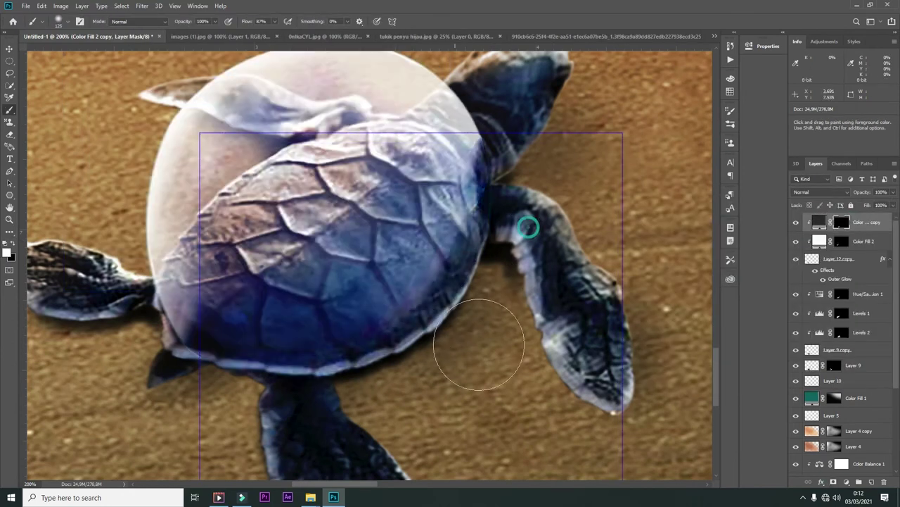
{"action": "left_click", "coordinate": [478, 321]}
{"action": "key", "text": "bracketleft"}
{"action": "key", "text": "bracketleft"}
Step: Softly darken the top edge of the shell with a 10% opacity brush
{"action": "key", "text": "ctrl+minus"}
{"action": "key", "text": "ctrl+minus"}
{"action": "key", "text": "ctrl+minus"}
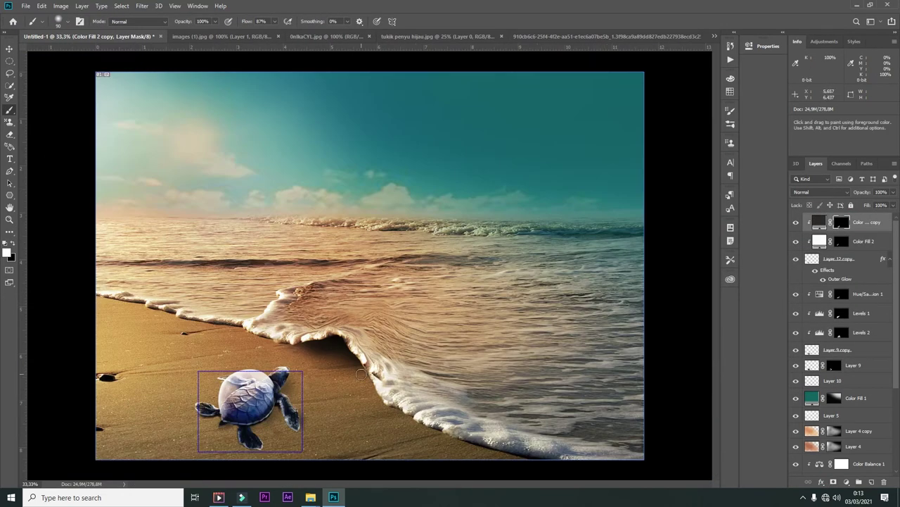
{"action": "scroll", "coordinate": [360, 374], "scroll_direction": "down", "scroll_amount": 1}
{"action": "scroll", "coordinate": [360, 375], "scroll_direction": "up", "scroll_amount": 3}
{"action": "key", "text": "1"}
{"action": "scroll", "coordinate": [375, 285], "scroll_direction": "up", "scroll_amount": 2}
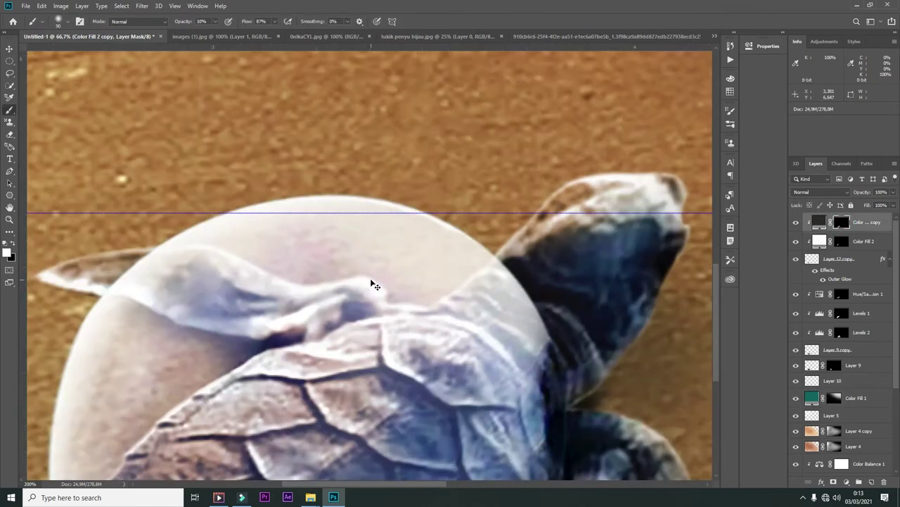
{"action": "scroll", "coordinate": [375, 285], "scroll_direction": "up", "scroll_amount": 1}
{"action": "left_click_drag", "start_coordinate": [209, 339], "coordinate": [392, 260]}
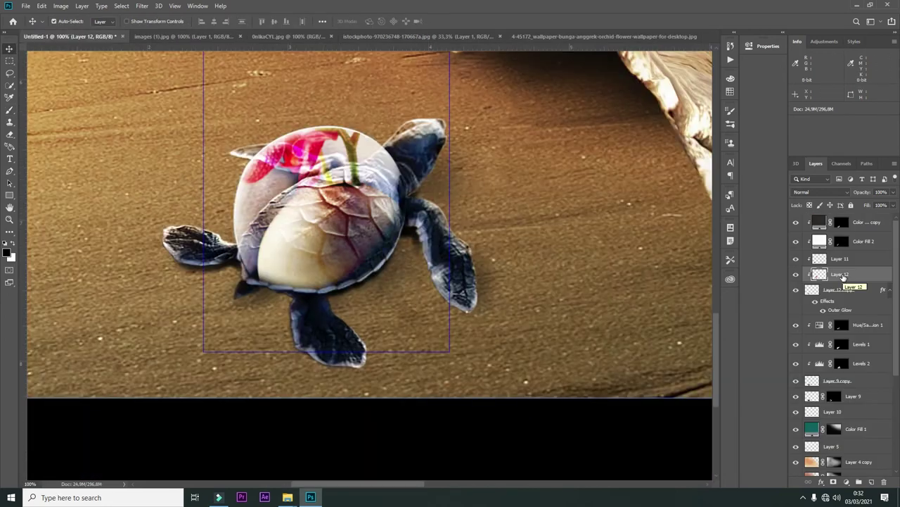
Step: Move Layer 12 to the top of the stack and confirm the resized vase
{"action": "left_click_drag", "start_coordinate": [843, 277], "coordinate": [837, 216]}
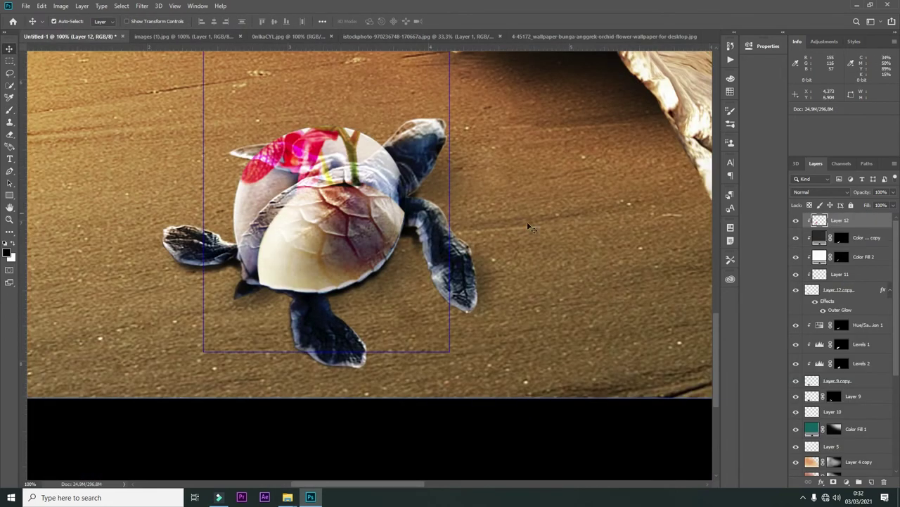
{"action": "key", "text": "ctrl+minus"}
{"action": "key", "text": "ctrl+minus"}
{"action": "left_click", "coordinate": [174, 5]}
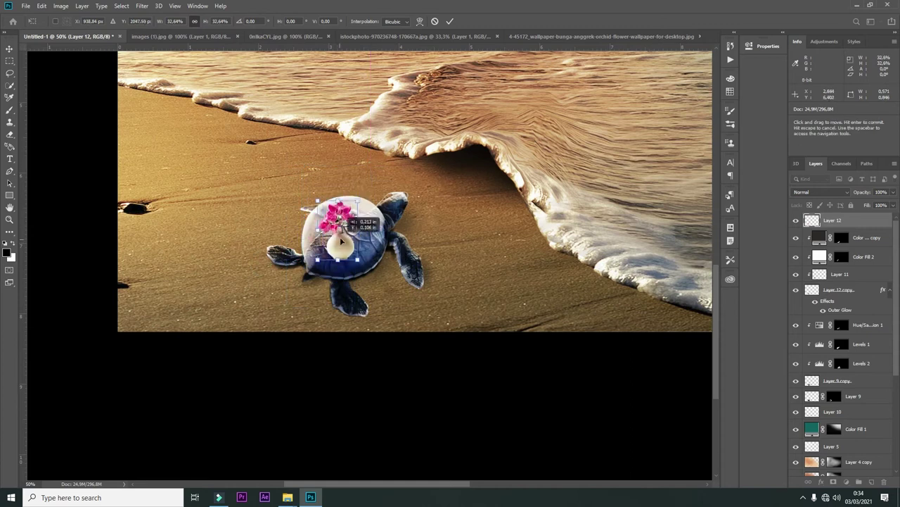
{"action": "key", "text": "Return"}
{"action": "key", "text": "ctrl+plus"}
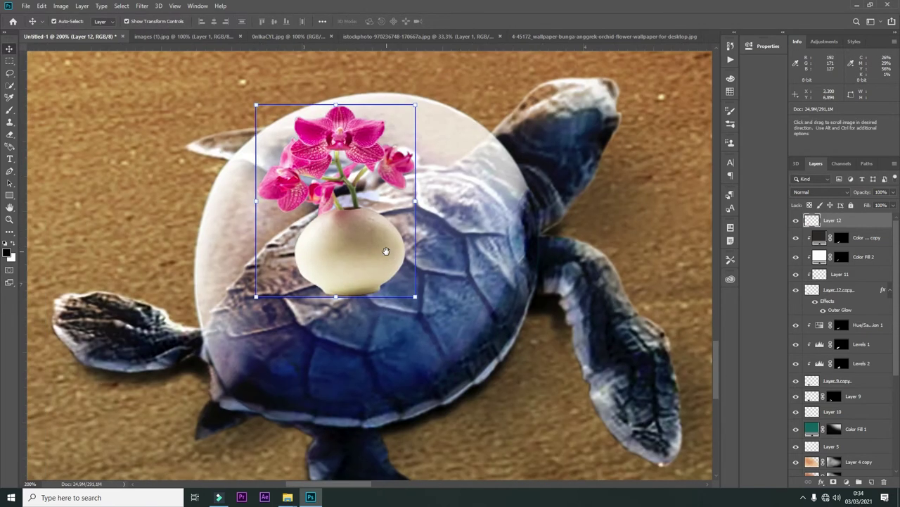
{"action": "key", "text": "ctrl+plus"}
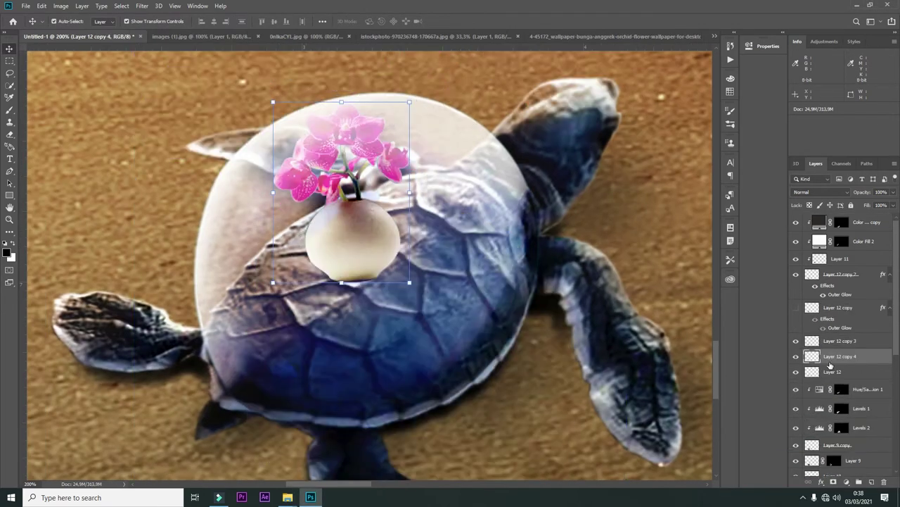
Step: Flip the duplicate vase upside down and nudge it beneath the vase as a shadow
{"action": "left_click", "coordinate": [796, 371]}
{"action": "key", "text": "ctrl+t"}
{"action": "right_click", "coordinate": [339, 166]}
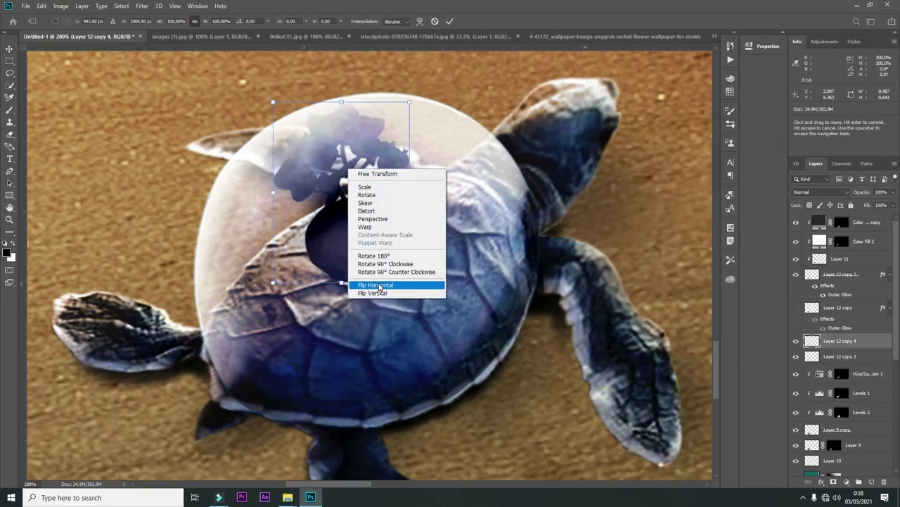
{"action": "left_click", "coordinate": [373, 286]}
{"action": "left_click_drag", "start_coordinate": [381, 285], "coordinate": [399, 288]}
Step: Soften the shadow with a Gaussian Blur and mask the vase layer with the brush
{"action": "left_click", "coordinate": [141, 5]}
{"action": "left_click", "coordinate": [295, 157]}
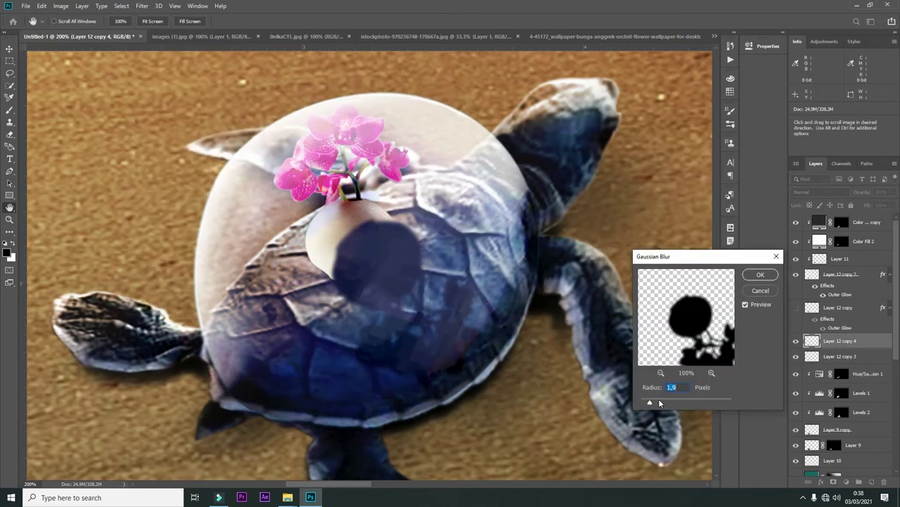
{"action": "left_click", "coordinate": [760, 276]}
{"action": "key", "text": "b"}
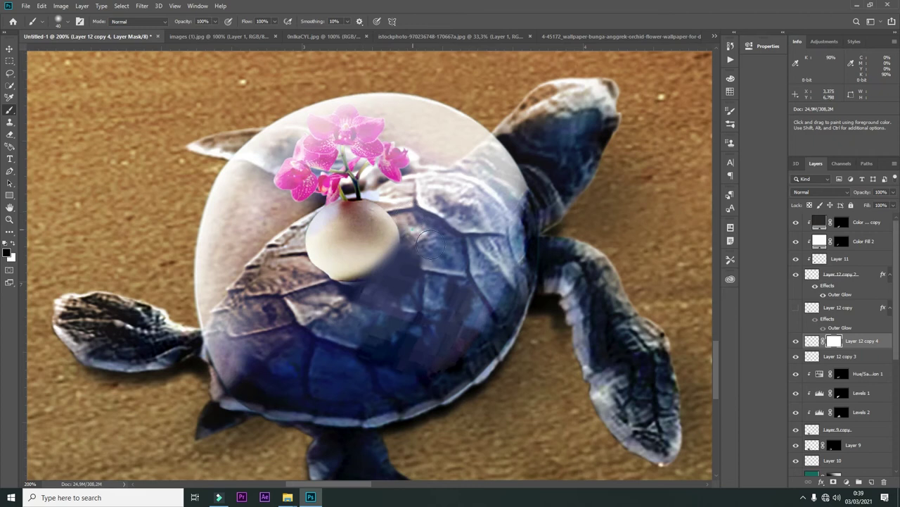
{"action": "left_click", "coordinate": [350, 243], "text": "ctrl"}
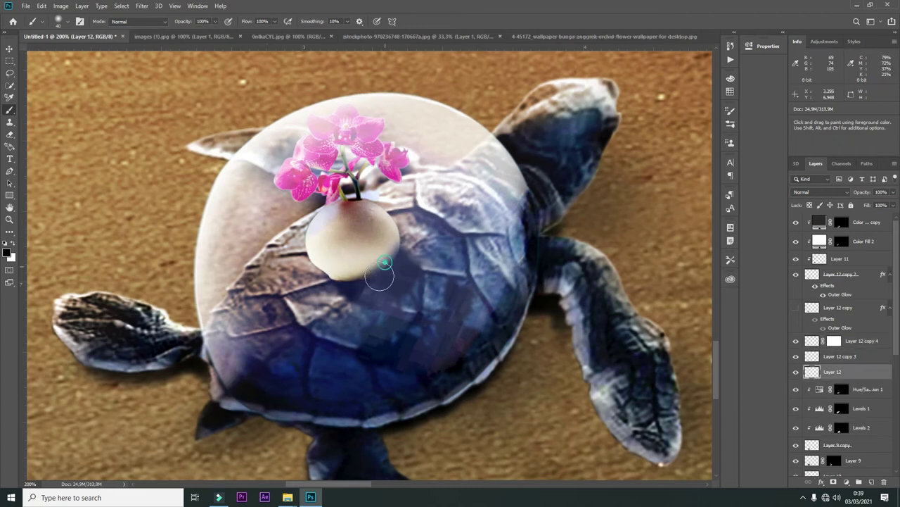
{"action": "key", "text": "v"}
{"action": "key", "text": "ctrl+0"}
{"action": "left_click", "coordinate": [422, 208]}
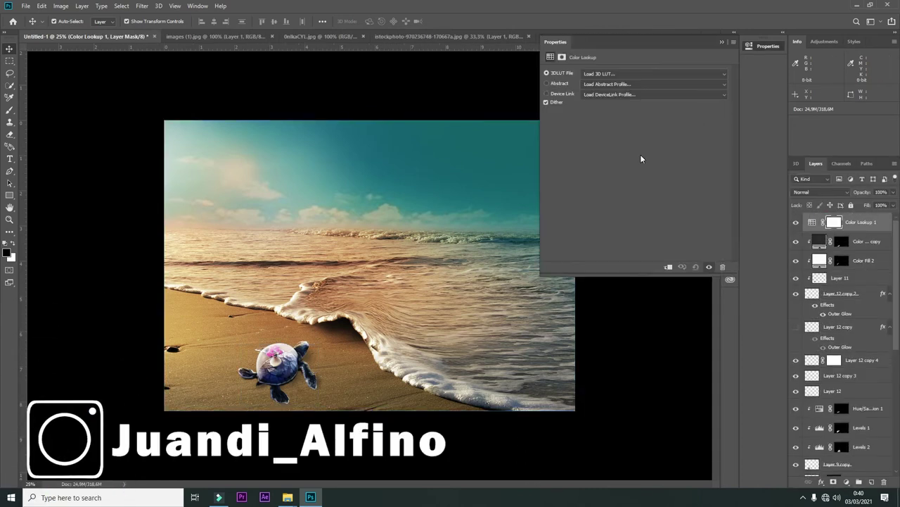
Step: Choose the Fuji F125 Kodak 2393 look in the Color Lookup adjustment
{"action": "key", "text": "Down"}
{"action": "key", "text": "Down"}
{"action": "key", "text": "Down"}
{"action": "key", "text": "ctrl+plus"}
{"action": "key", "text": "Down"}
{"action": "key", "text": "Down"}
{"action": "key", "text": "Down"}
{"action": "key", "text": "Down"}
{"action": "key", "text": "Down"}
{"action": "key", "text": "Down"}
{"action": "key", "text": "Down"}
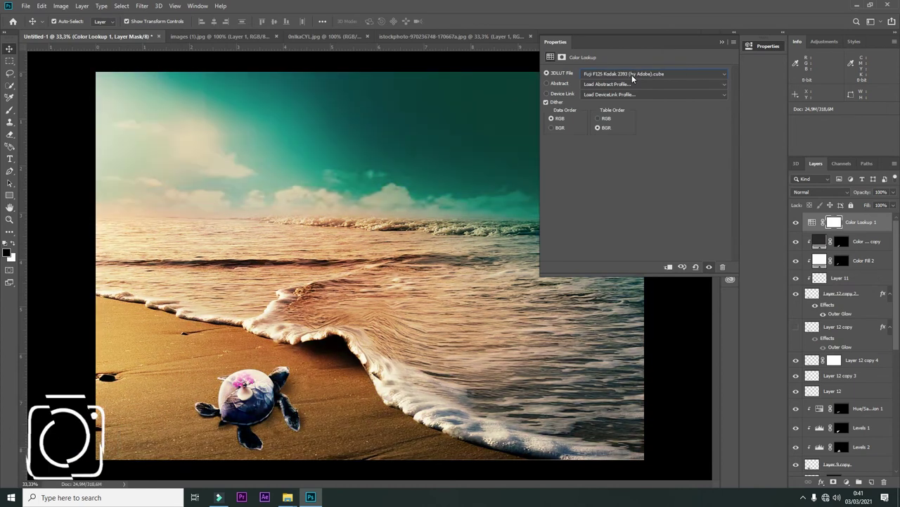
{"action": "key", "text": "ctrl+minus"}
{"action": "key", "text": "ctrl+minus"}
{"action": "key", "text": "ctrl+minus"}
{"action": "key", "text": "ctrl+plus"}
{"action": "key", "text": "ctrl+plus"}
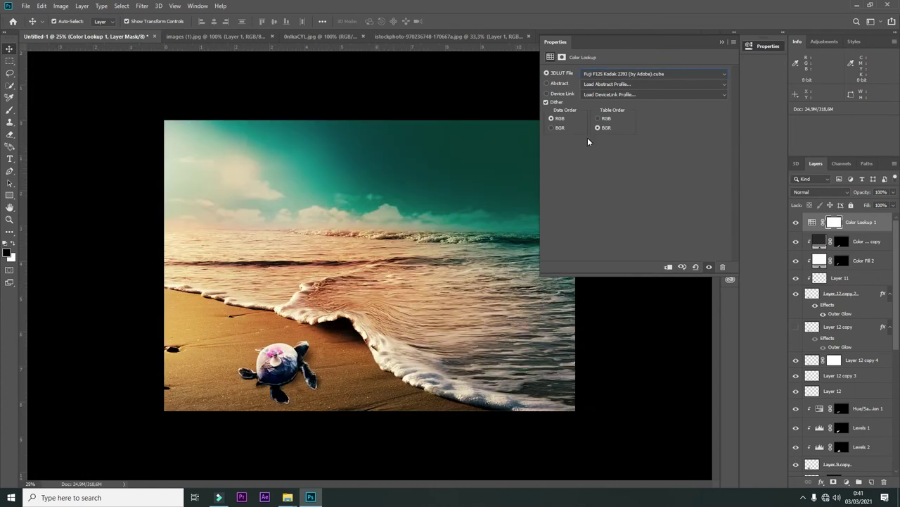
{"action": "left_click", "coordinate": [787, 224]}
Step: Hide the grade behind an inverted mask, set a large 50% brush, and place the sunset photo
{"action": "key", "text": "ctrl+i"}
{"action": "key", "text": "ctrl+plus"}
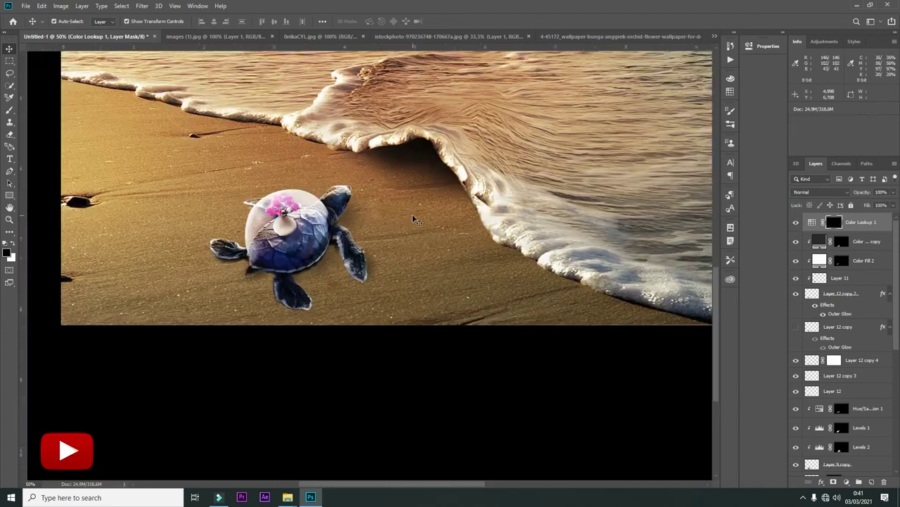
{"action": "key", "text": "b"}
{"action": "right_click", "coordinate": [361, 232]}
{"action": "key", "text": "Escape"}
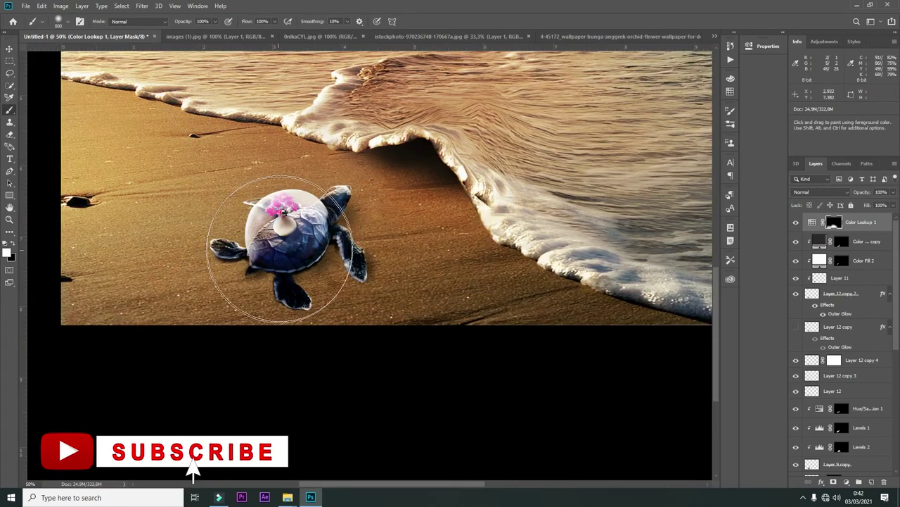
{"action": "key", "text": "5"}
{"action": "key", "text": "ctrl+minus"}
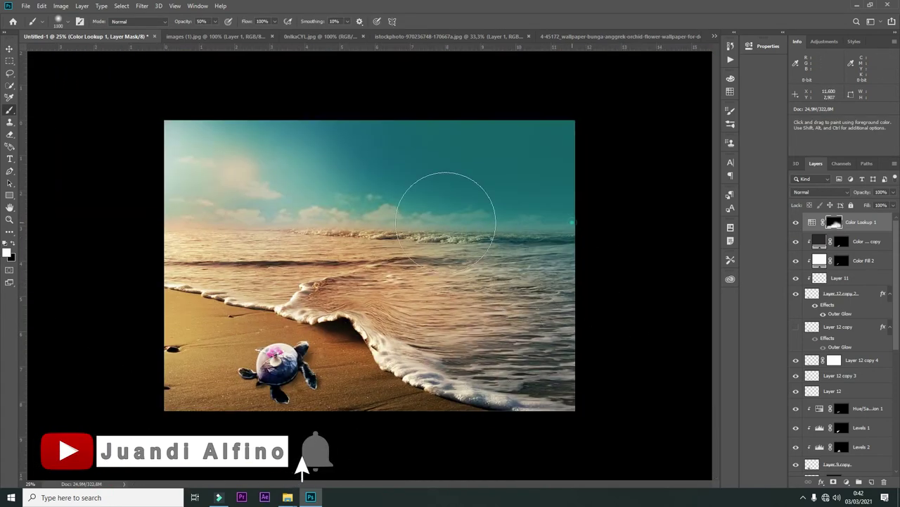
{"action": "key", "text": "bracketright"}
{"action": "key", "text": "bracketright"}
{"action": "key", "text": "bracketright"}
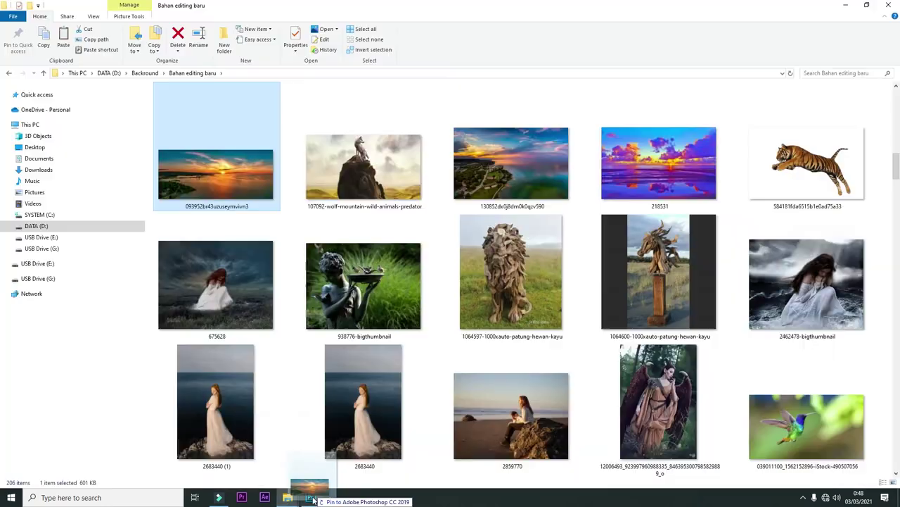
{"action": "left_click_drag", "start_coordinate": [313, 498], "coordinate": [394, 211]}
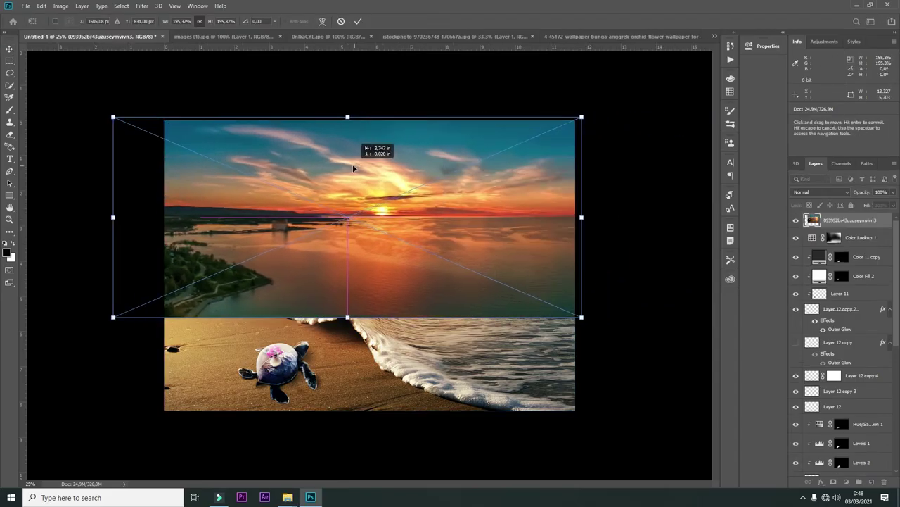
Step: Hide the sunset behind a black mask, then paint its sky back in and blend the left horizon
{"action": "key", "text": "ctrl+i"}
{"action": "key", "text": "b"}
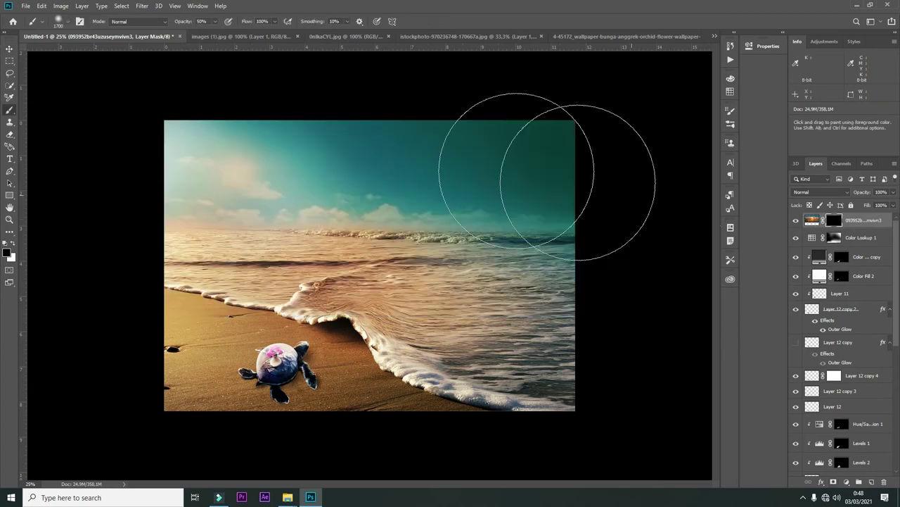
{"action": "mouse_move", "coordinate": [609, 143]}
{"action": "left_mouse_down"}
{"action": "mouse_move", "coordinate": [231, 124]}
{"action": "mouse_move", "coordinate": [161, 145]}
{"action": "mouse_move", "coordinate": [647, 271]}
{"action": "mouse_move", "coordinate": [429, 332]}
{"action": "mouse_move", "coordinate": [111, 281]}
{"action": "mouse_move", "coordinate": [120, 251]}
{"action": "left_mouse_up"}
{"action": "key", "text": "bracketleft"}
{"action": "key", "text": "bracketleft"}
{"action": "key", "text": "bracketleft"}
{"action": "left_click_drag", "start_coordinate": [168, 219], "coordinate": [387, 219]}
Step: Stretch the sunset layer leftward across the full width and shift it slightly right
{"action": "key", "text": "ctrl+t"}
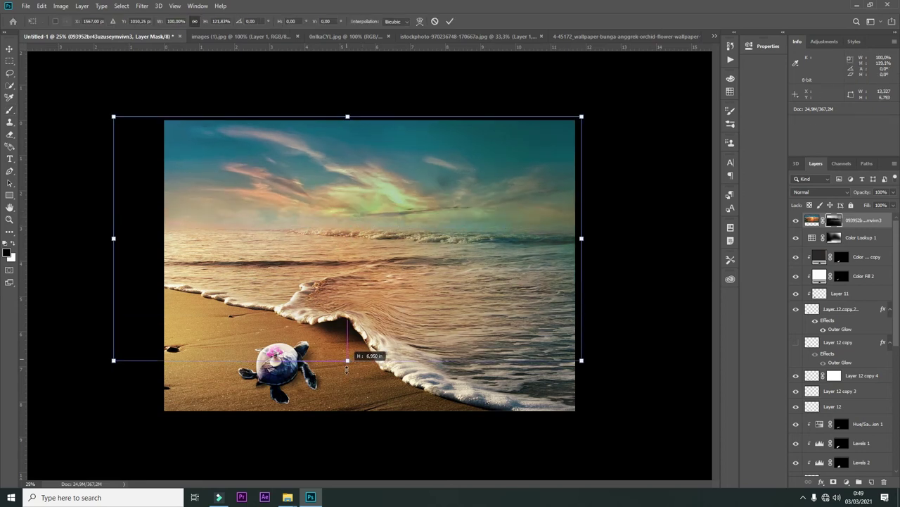
{"action": "key", "text": "ctrl+minus"}
{"action": "left_click_drag", "start_coordinate": [197, 254], "coordinate": [8, 243]}
{"action": "left_click_drag", "start_coordinate": [289, 218], "coordinate": [354, 218]}
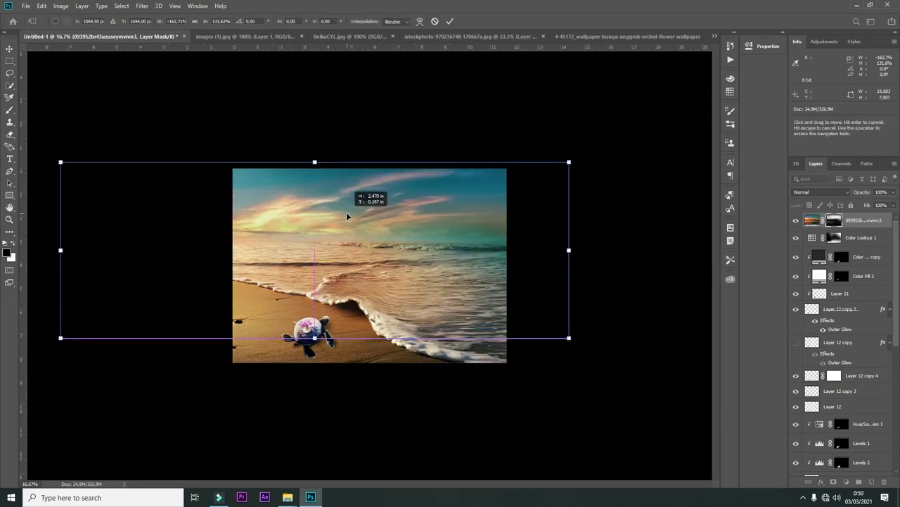
{"action": "key", "text": "Return"}
{"action": "key", "text": "ctrl+plus"}
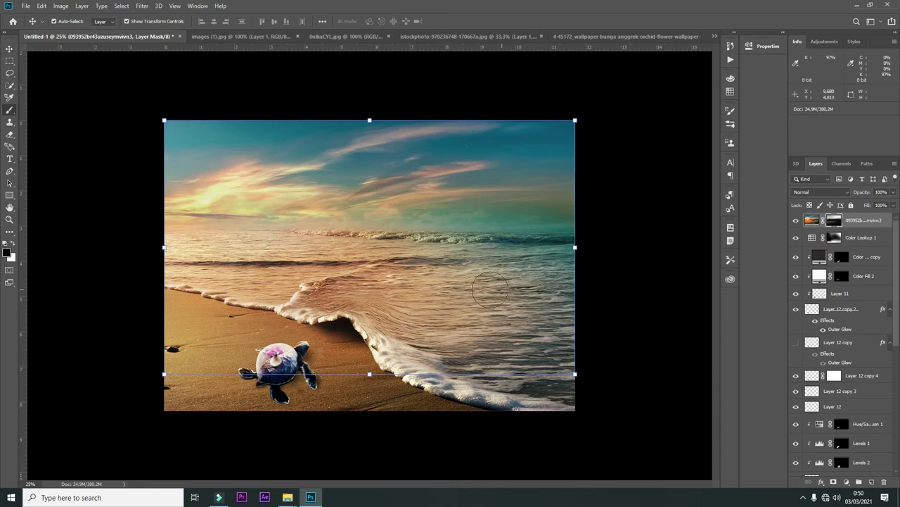
Step: Set a black brush on the sunset mask, then return to Move and deselect all layers
{"action": "key", "text": "b"}
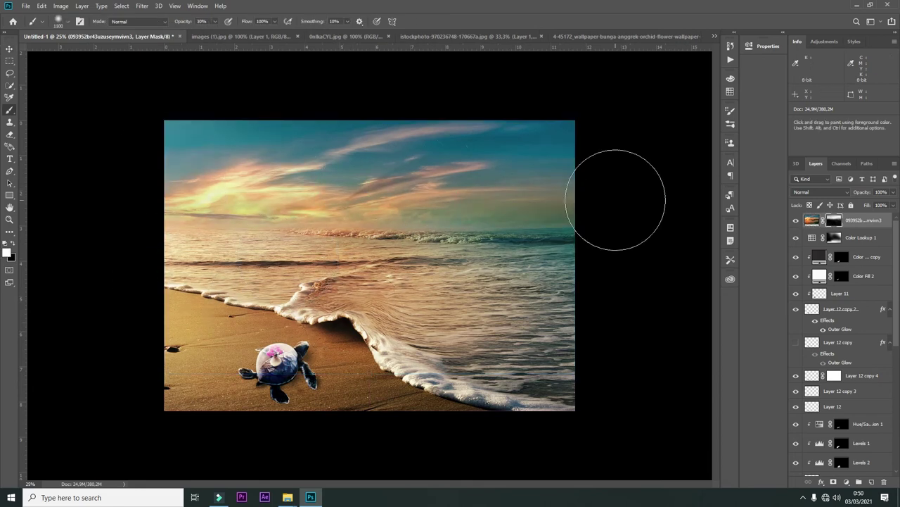
{"action": "key", "text": "x"}
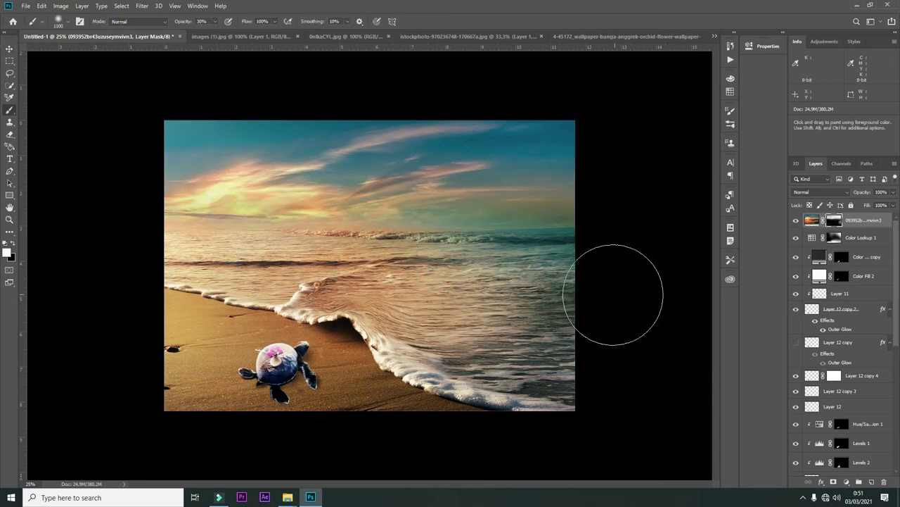
{"action": "key", "text": "v"}
{"action": "key", "text": "ctrl+minus"}
{"action": "left_click", "coordinate": [664, 206]}
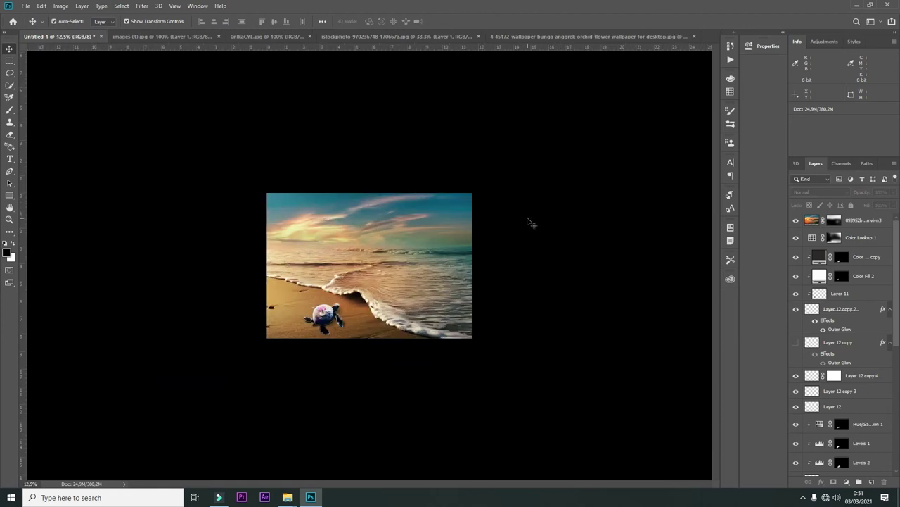
Step: Stamp all visible layers into one merged layer and apply the Camera Raw filter to it
{"action": "key", "text": "ctrl+shift+e"}
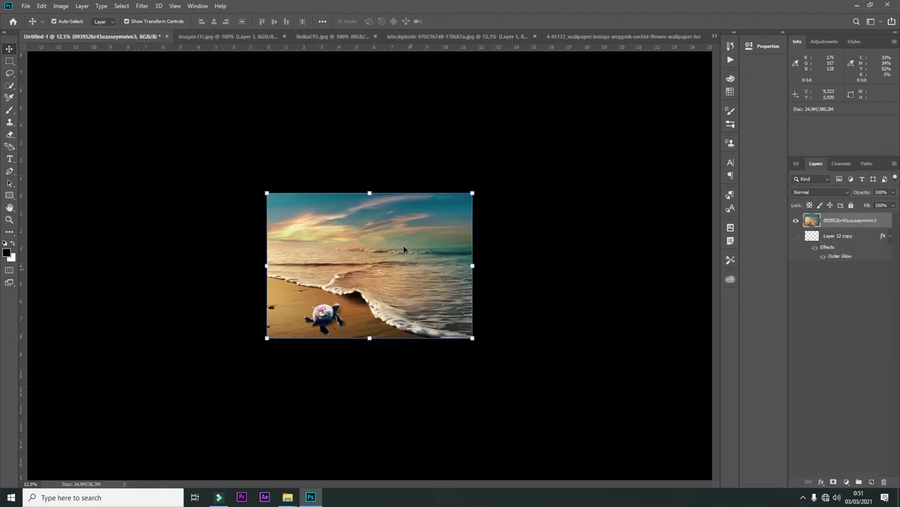
{"action": "key", "text": "ctrl+plus"}
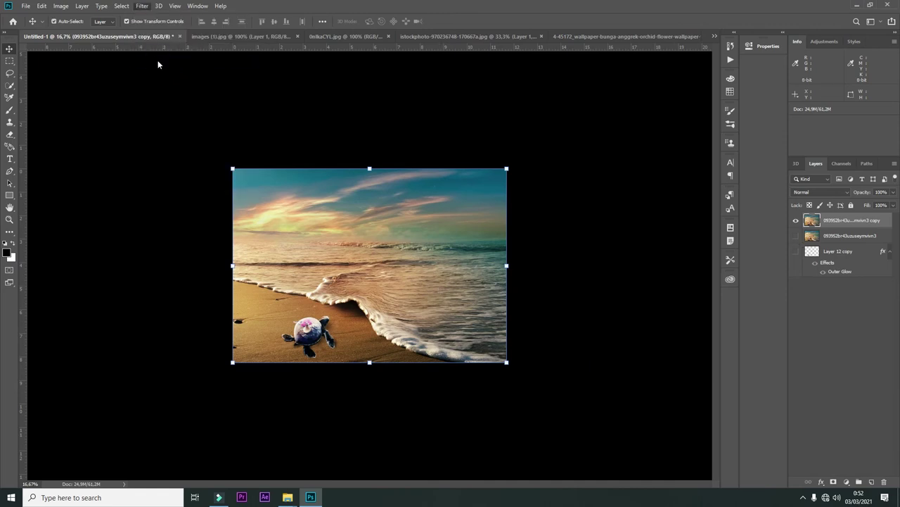
{"action": "key", "text": "shift+ctrl+a"}
Step: In Camera Raw, darken highlights and shadows, add dehaze, and add a light film grain
{"action": "mouse_move", "coordinate": [829, 240]}
{"action": "left_mouse_down"}
{"action": "mouse_move", "coordinate": [808, 240]}
{"action": "mouse_move", "coordinate": [801, 270]}
{"action": "mouse_move", "coordinate": [822, 242]}
{"action": "left_mouse_up"}
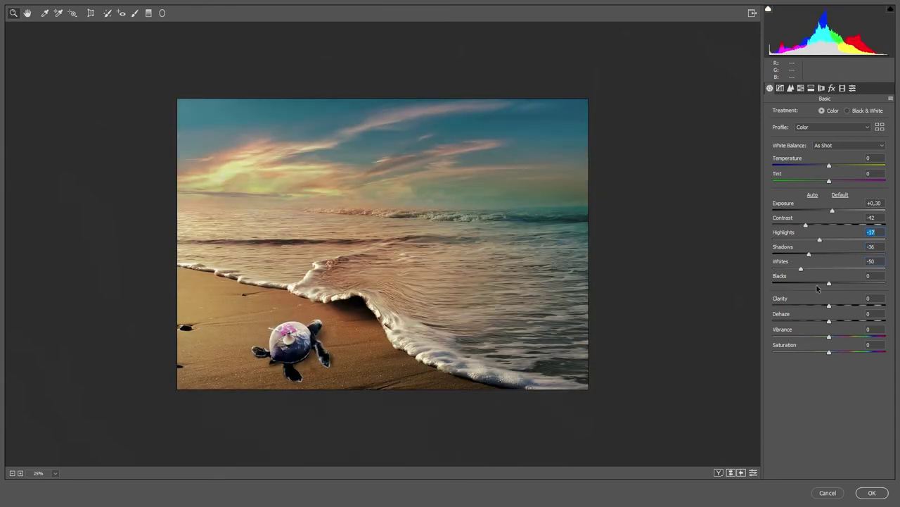
{"action": "left_click_drag", "start_coordinate": [828, 321], "coordinate": [840, 322]}
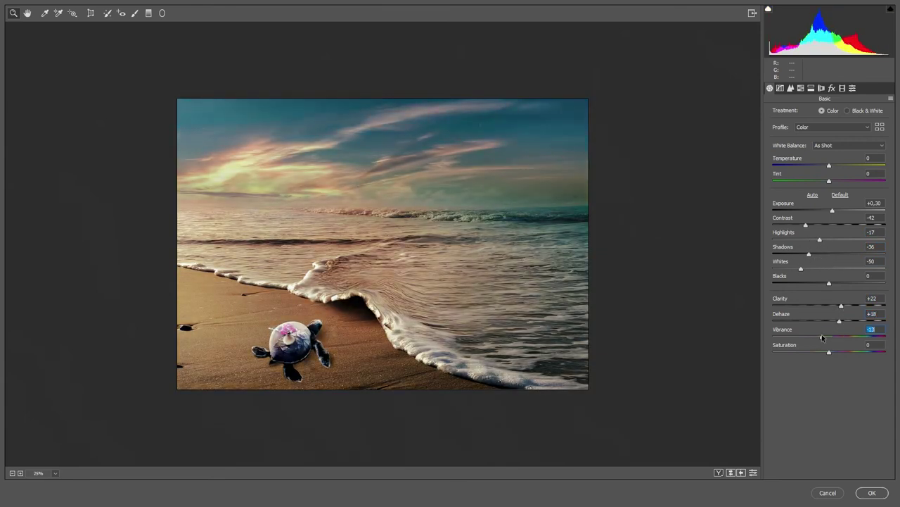
{"action": "left_click", "coordinate": [833, 88]}
{"action": "left_click_drag", "start_coordinate": [777, 129], "coordinate": [786, 130]}
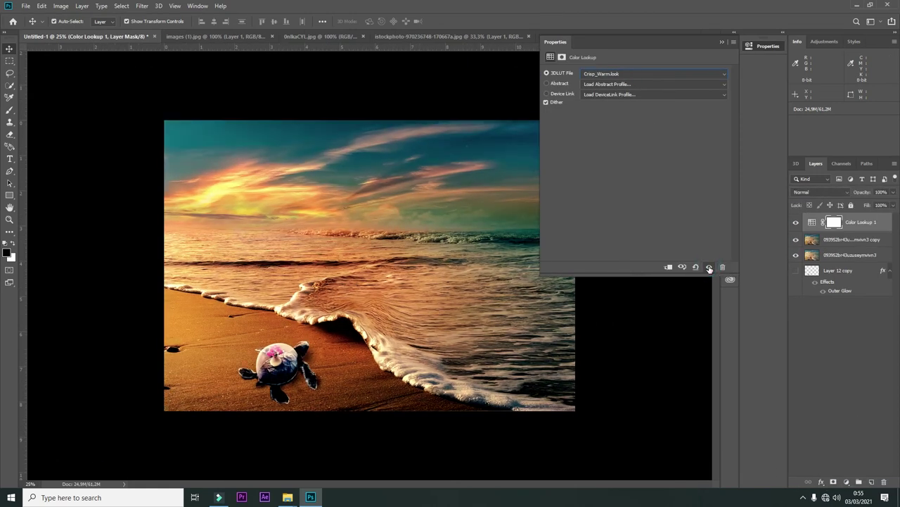
Step: Hide the lookup grade with an inverted mask, then paint it back over the lower beach at 38% flow
{"action": "left_click", "coordinate": [709, 268]}
{"action": "left_click", "coordinate": [722, 41]}
{"action": "key", "text": "ctrl+i"}
{"action": "key", "text": "b"}
{"action": "key", "text": "shift+3"}
{"action": "key", "text": "shift+8"}
{"action": "left_click_drag", "start_coordinate": [150, 321], "coordinate": [189, 269]}
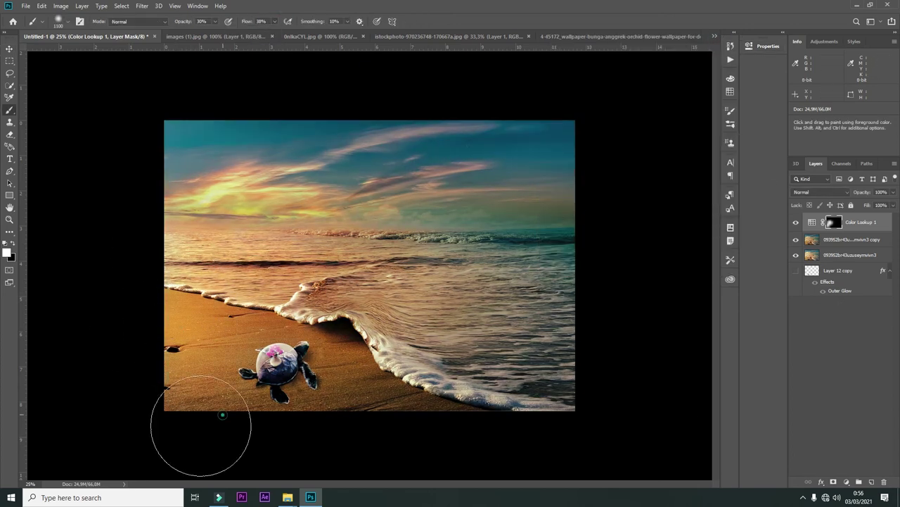